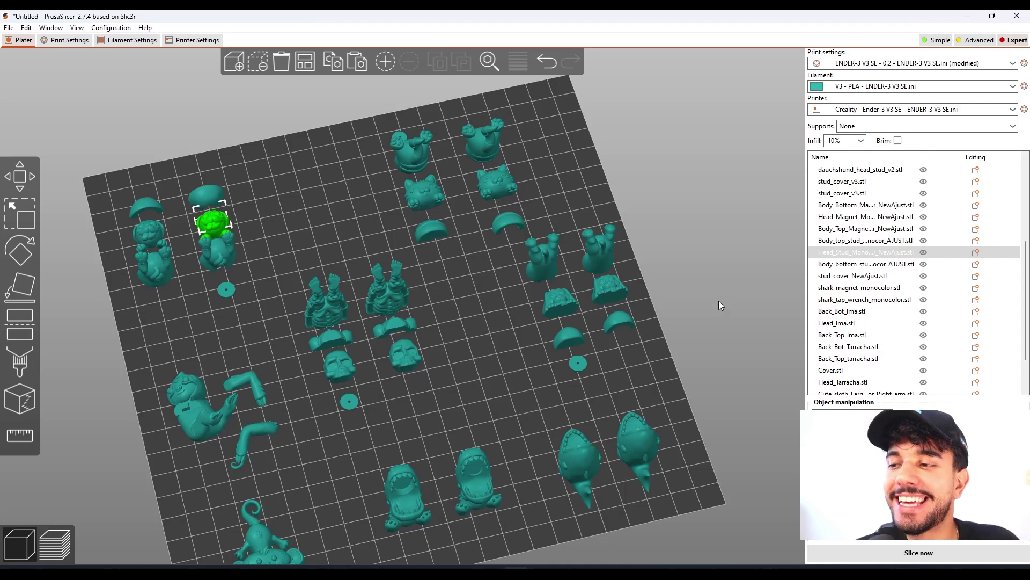
Look through the earring models on the plate by selecting individual pieces, including the skull, cat, dachshund, shark and monkey
click(498, 361)
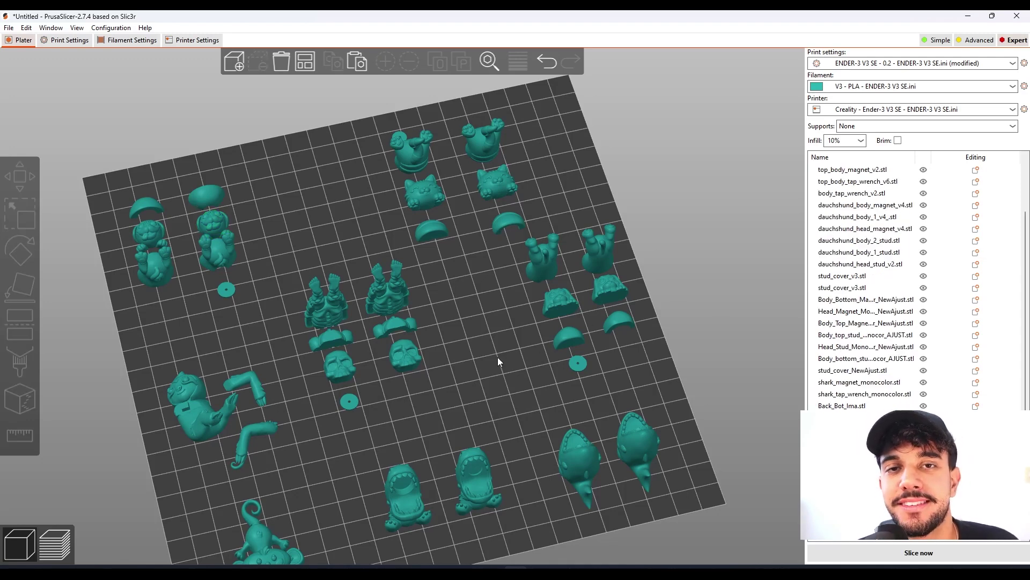
drag(499, 361, 491, 365)
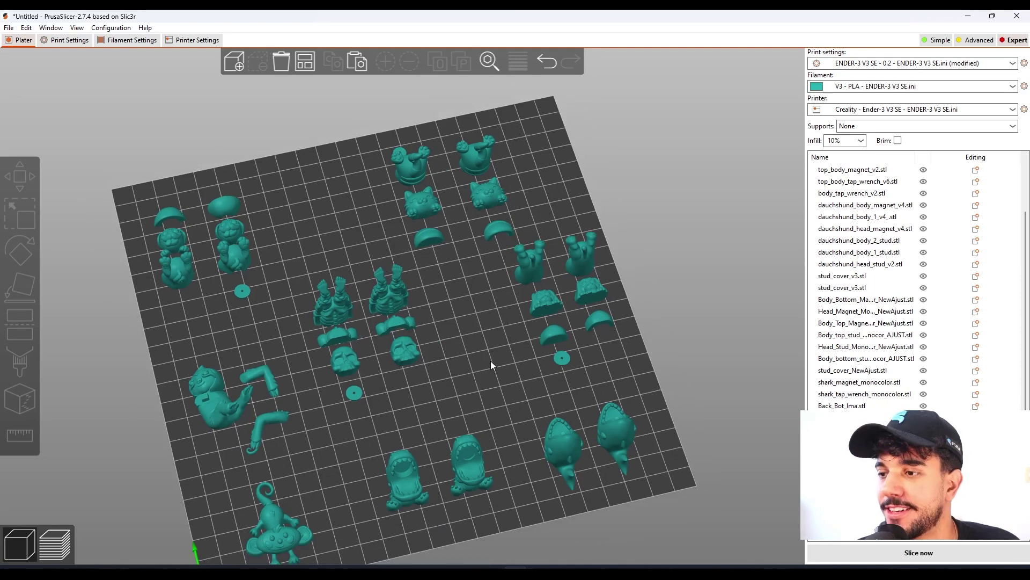
click(214, 400)
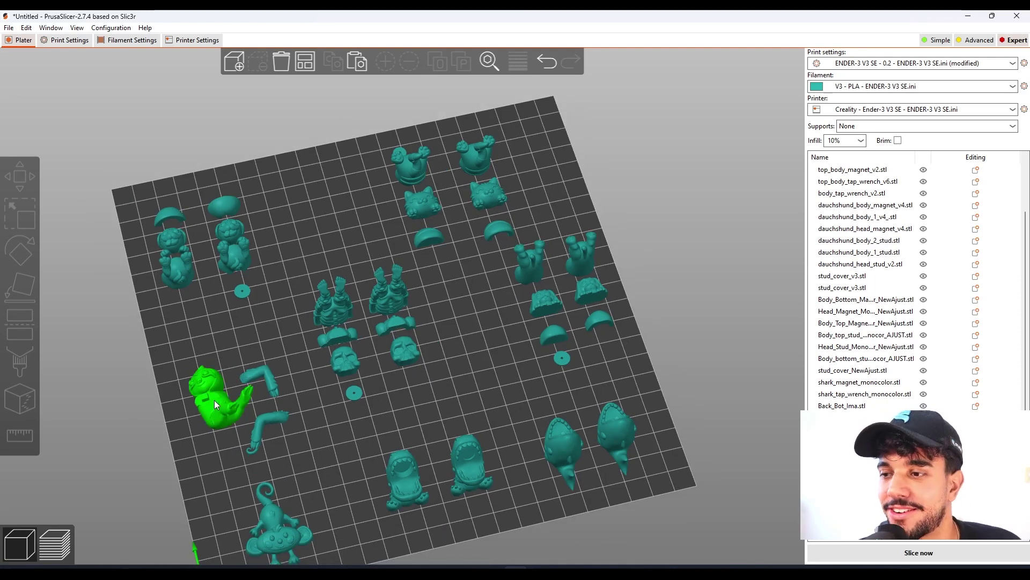
click(349, 361)
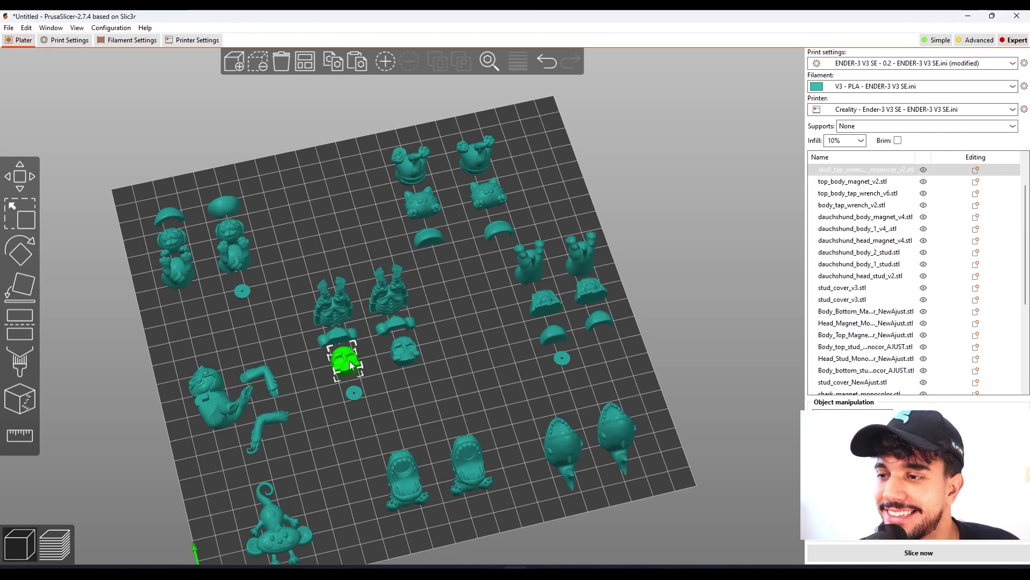
click(235, 232)
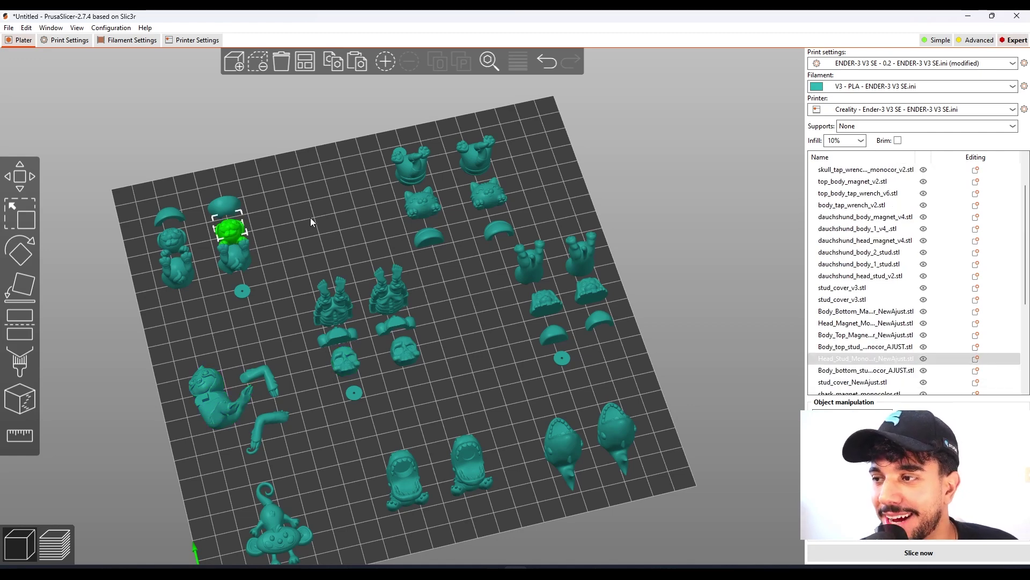
click(412, 212)
click(536, 301)
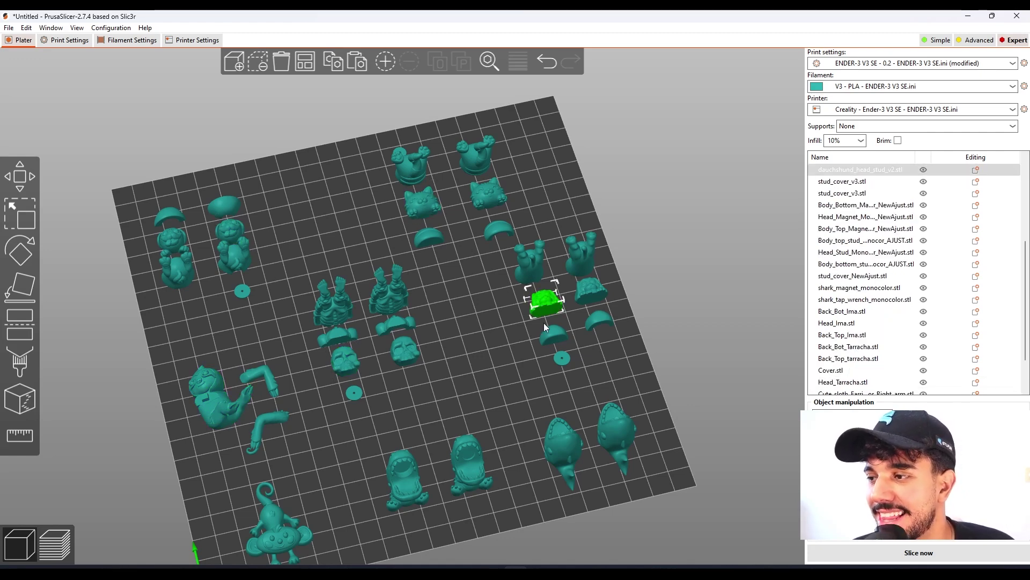
click(564, 442)
click(471, 479)
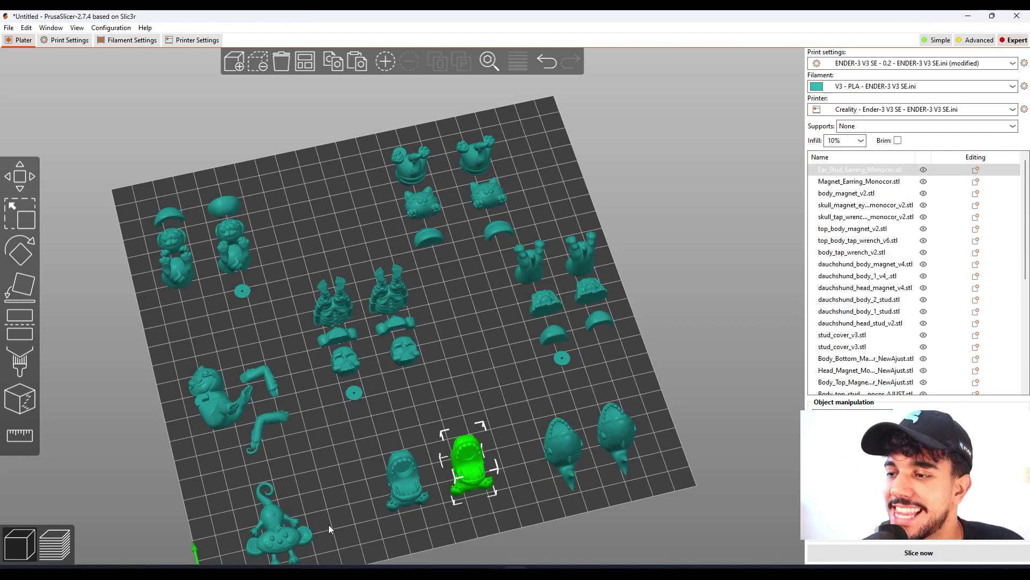
click(287, 529)
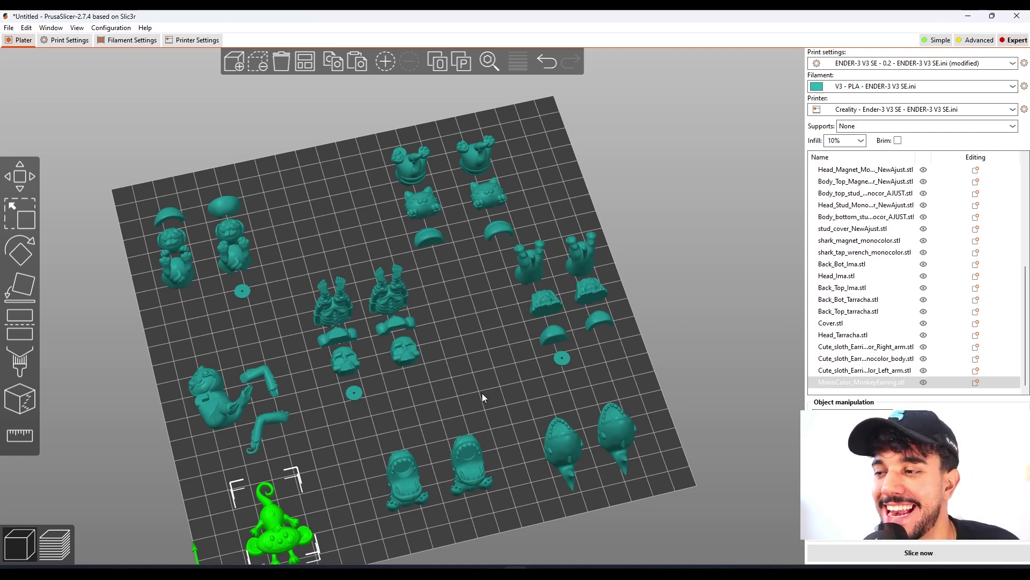
Examine the magnet version of the skull earring up close, including its head and top body piece
scroll(465, 335, up, 5)
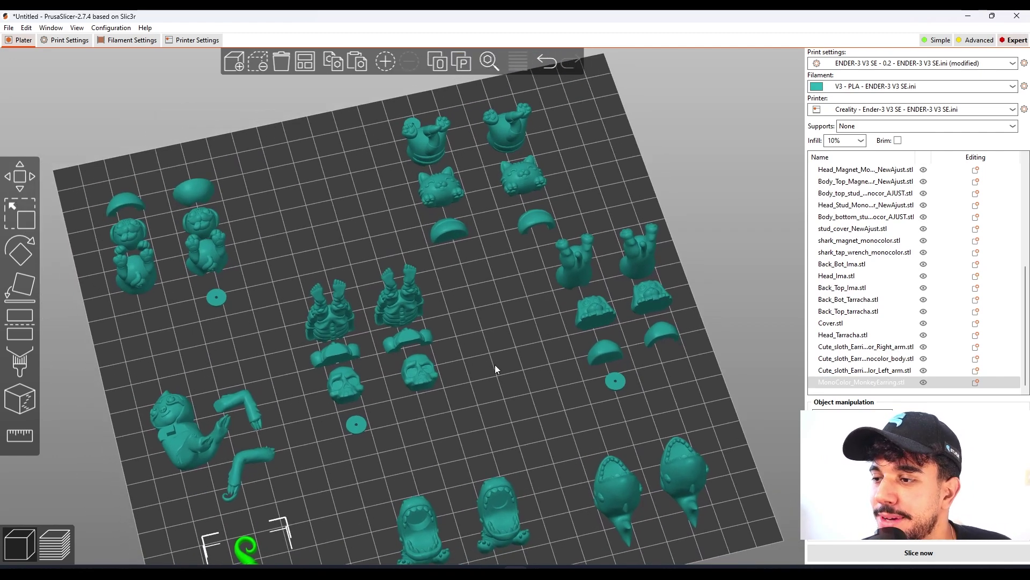
drag(490, 305, 375, 381)
scroll(374, 336, down, 2)
scroll(392, 385, up, 3)
right_drag(393, 386, 290, 363)
scroll(291, 363, up, 6)
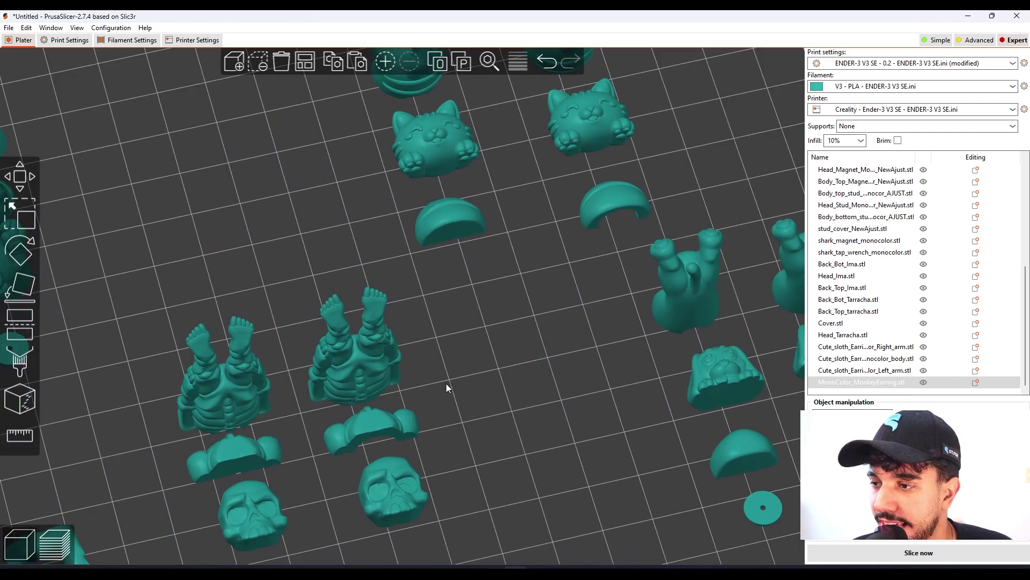
click(443, 431)
click(421, 357)
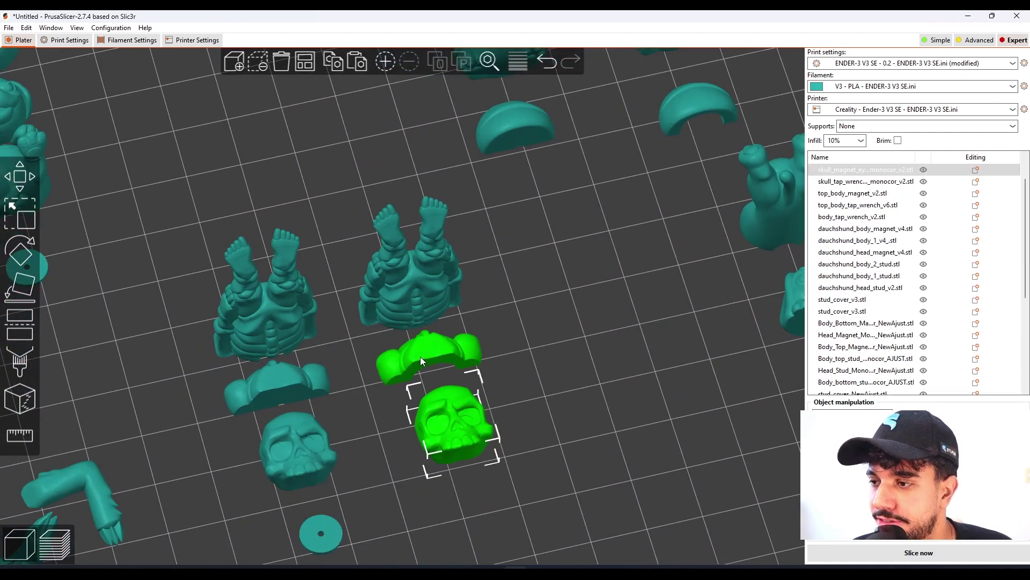
drag(464, 376, 425, 401)
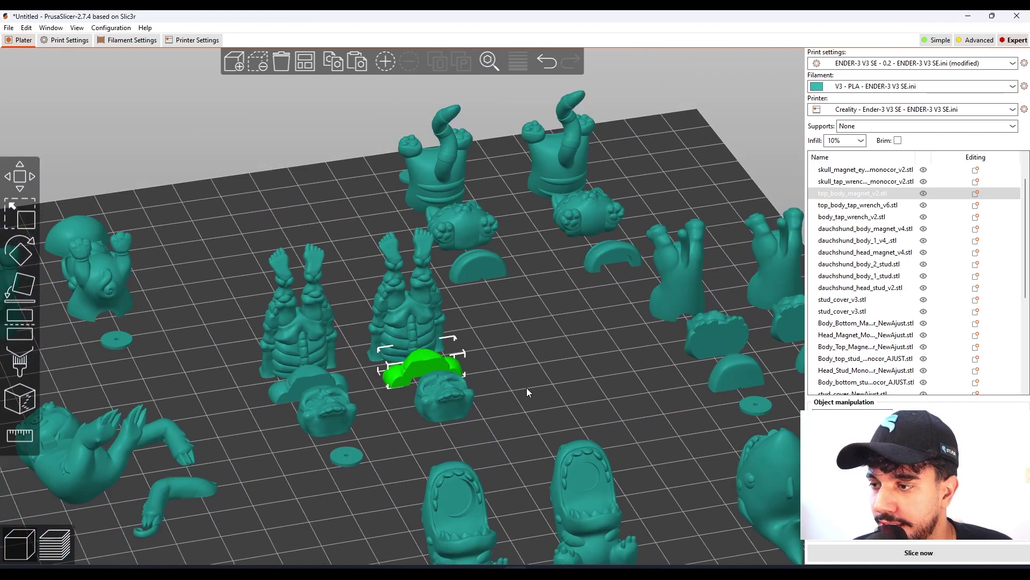
Inspect the tap wrench skull head and its round stud cover from beneath the plate
drag(526, 392, 442, 422)
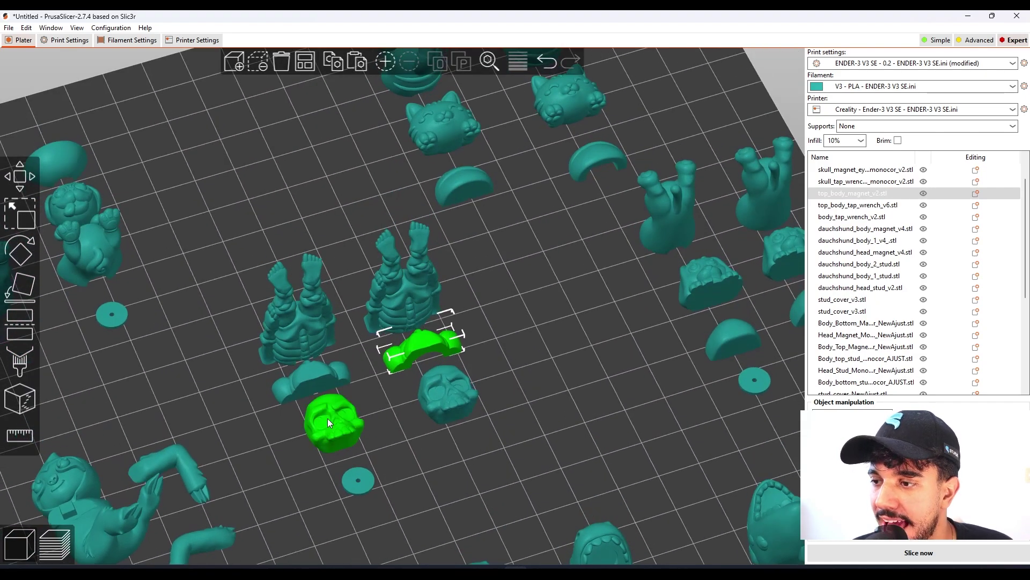
click(329, 403)
drag(421, 455, 439, 352)
scroll(375, 250, up, 3)
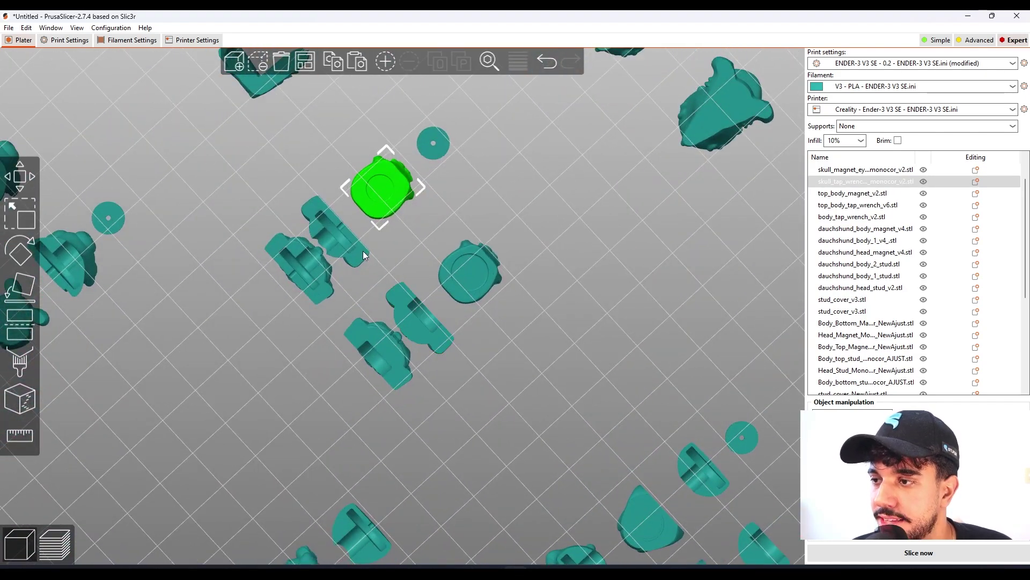
click(425, 152)
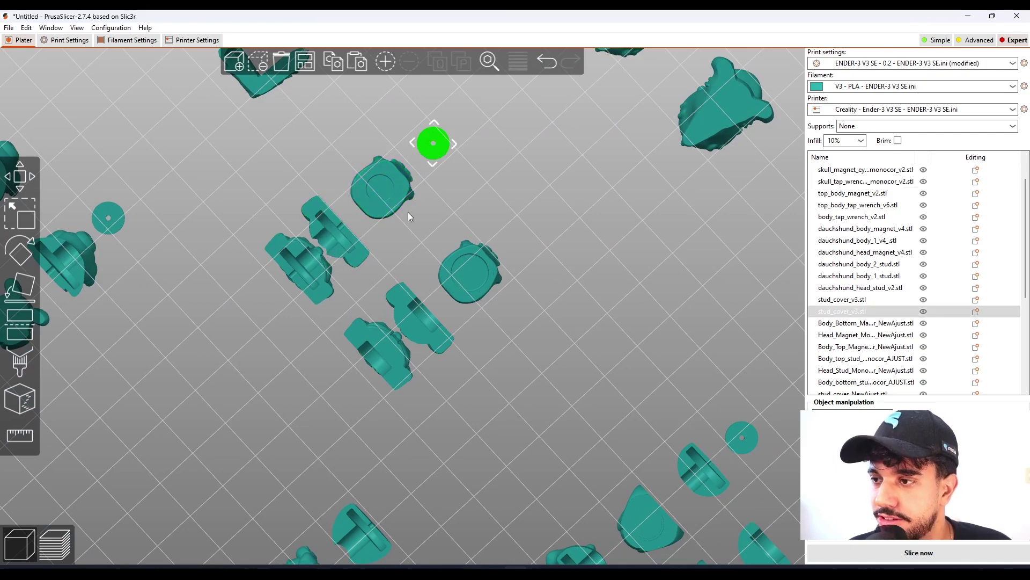
scroll(521, 171, down, 5)
drag(520, 171, 520, 299)
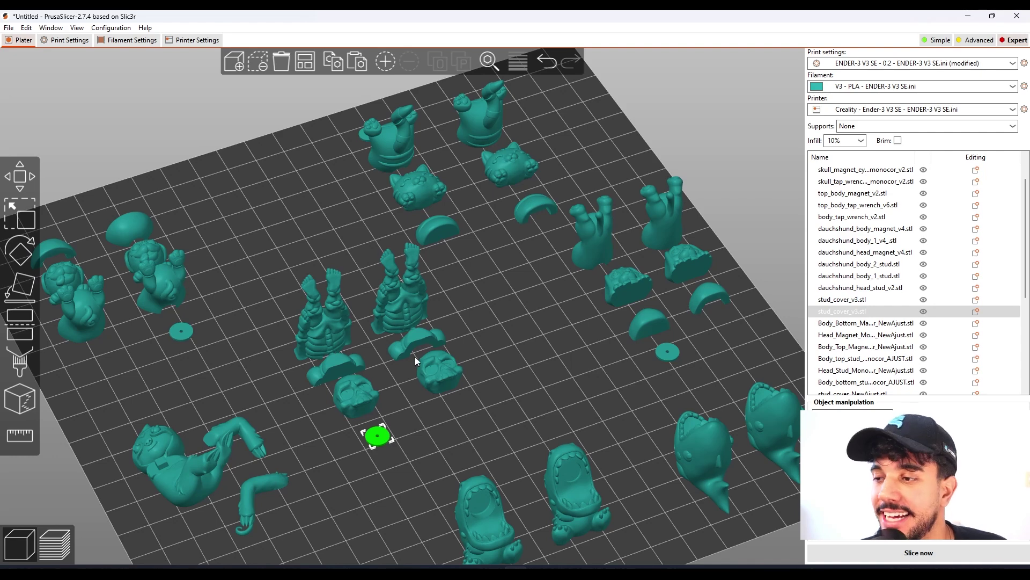
drag(473, 384, 544, 279)
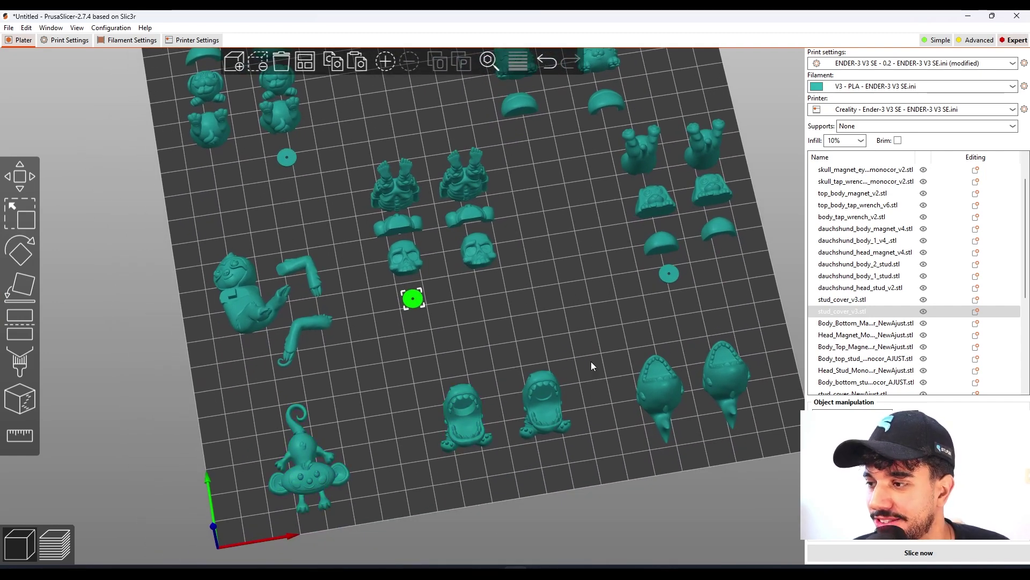
Examine the shark magnet model and the open-mouthed ear stud and magnet earring models near the plate's front edge
right_drag(591, 365, 522, 328)
scroll(537, 338, down, 1)
click(637, 342)
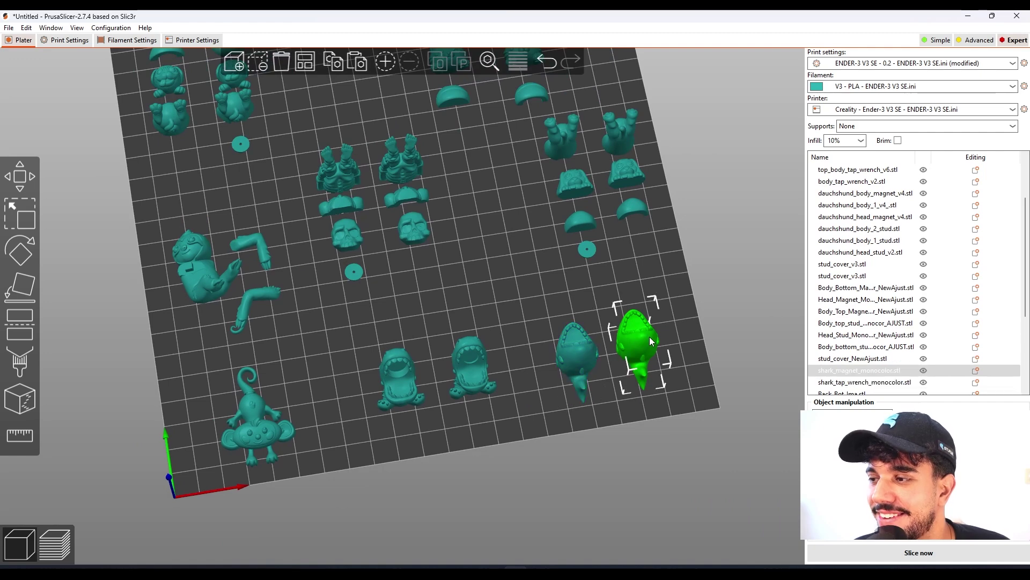
click(459, 364)
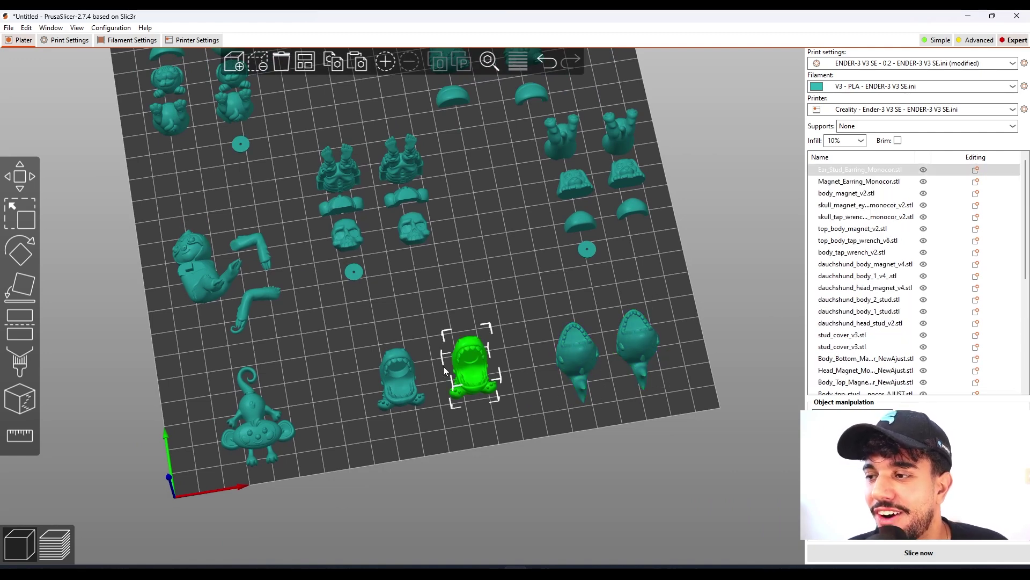
click(406, 379)
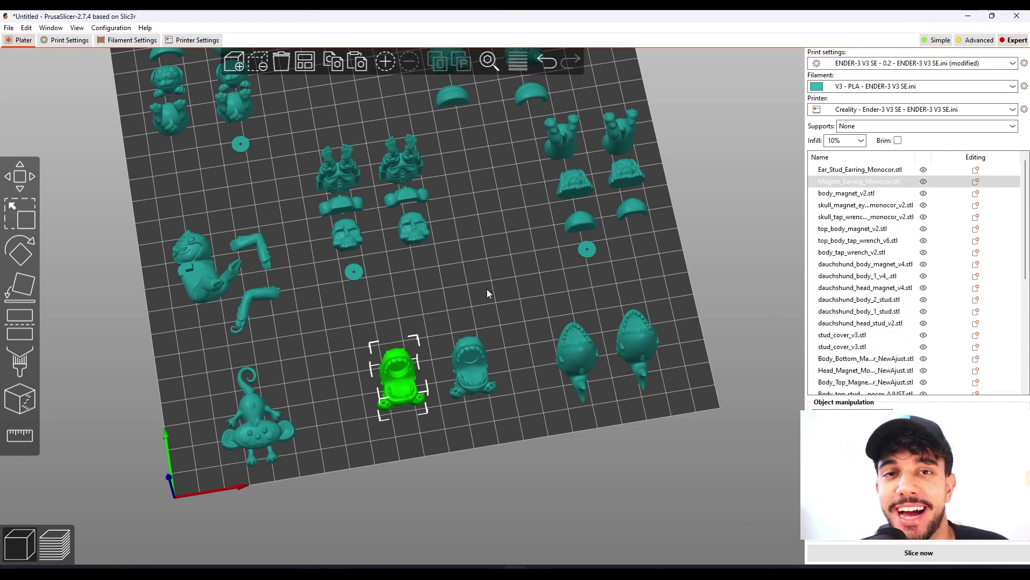
scroll(531, 346, up, 2)
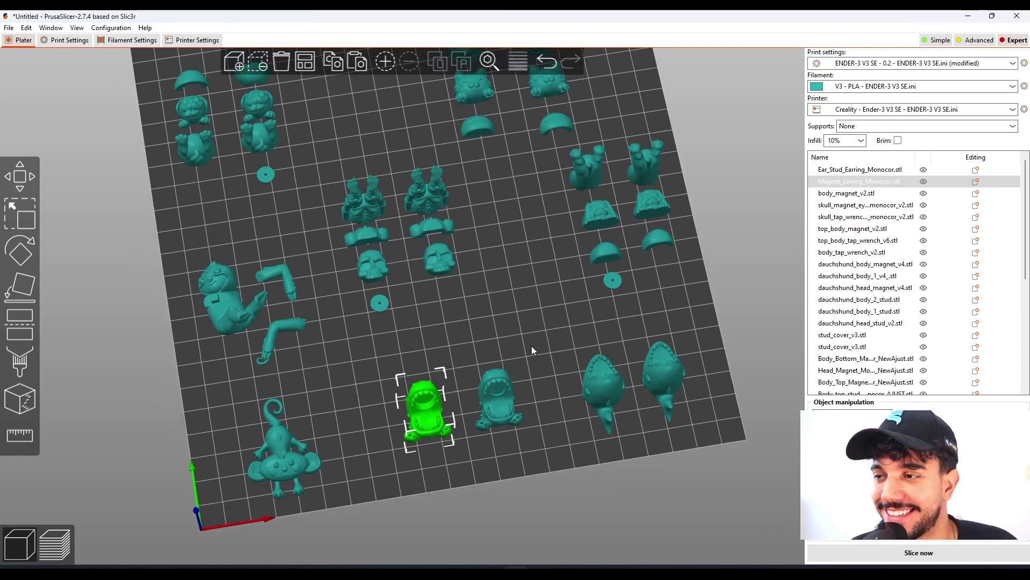
scroll(538, 371, down, 2)
Set both the layer height and the first layer height to 0.12 mm in the print settings
click(65, 40)
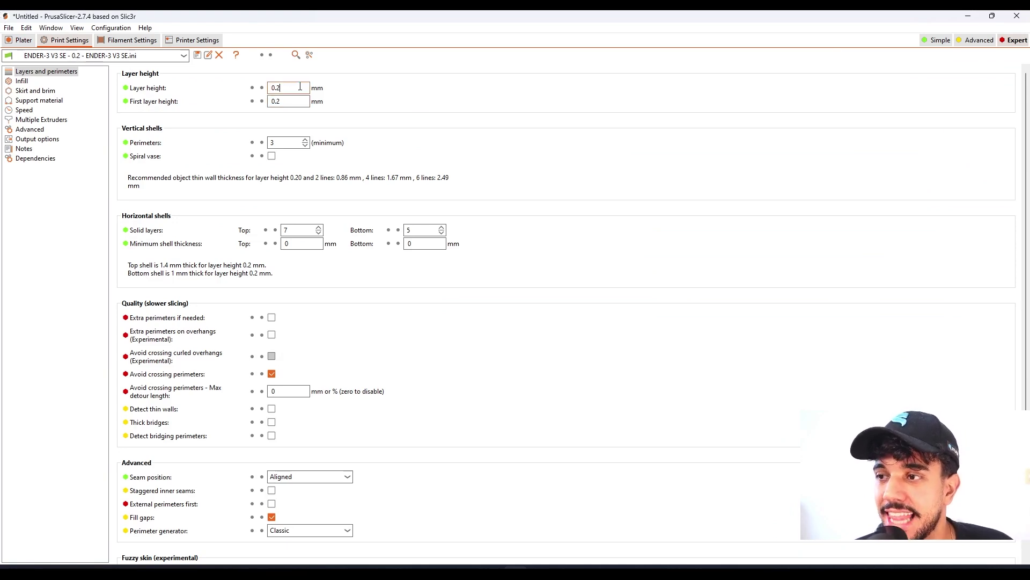
mouse_move(300, 86)
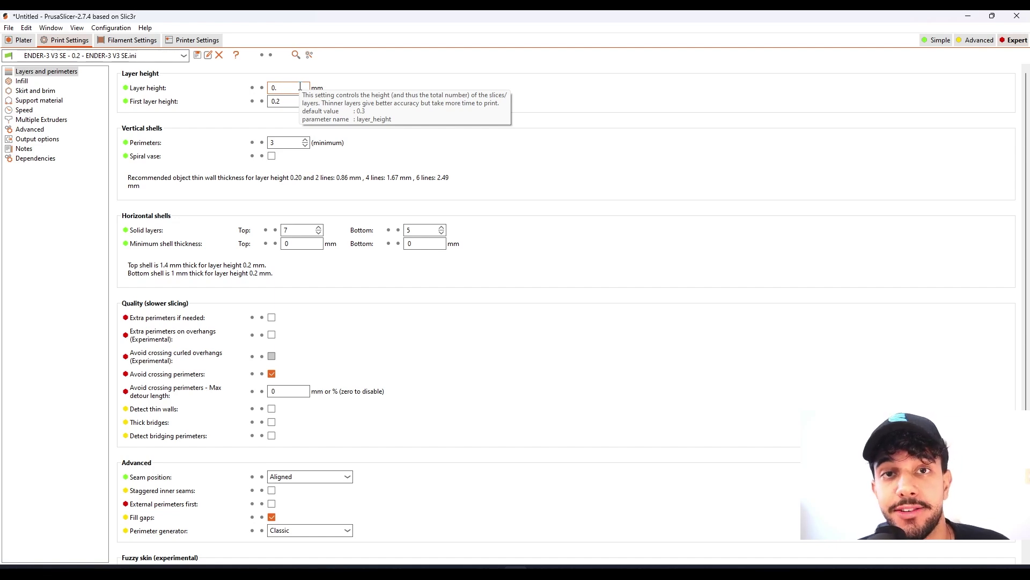
text(1)
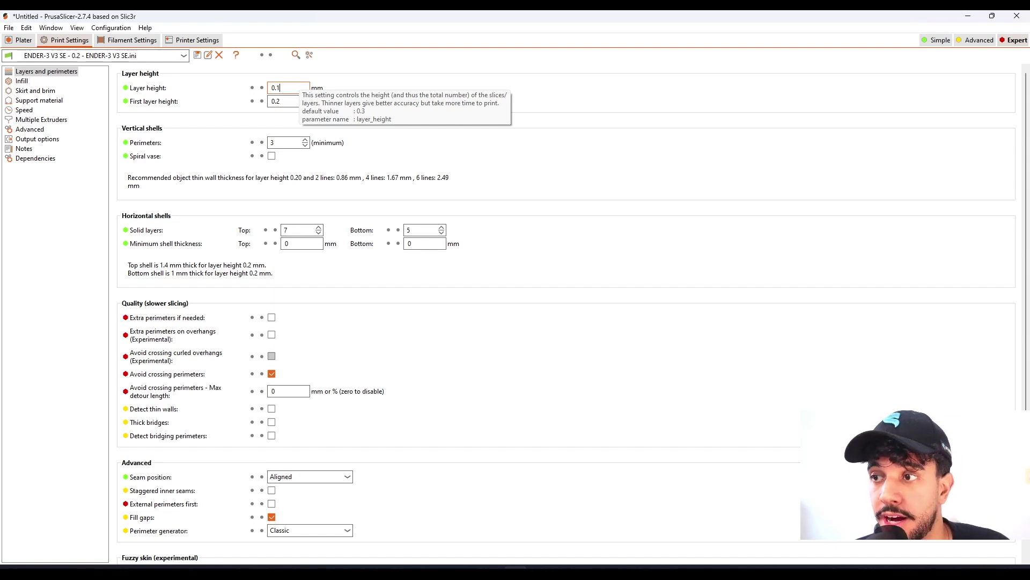
text(2)
click(291, 102)
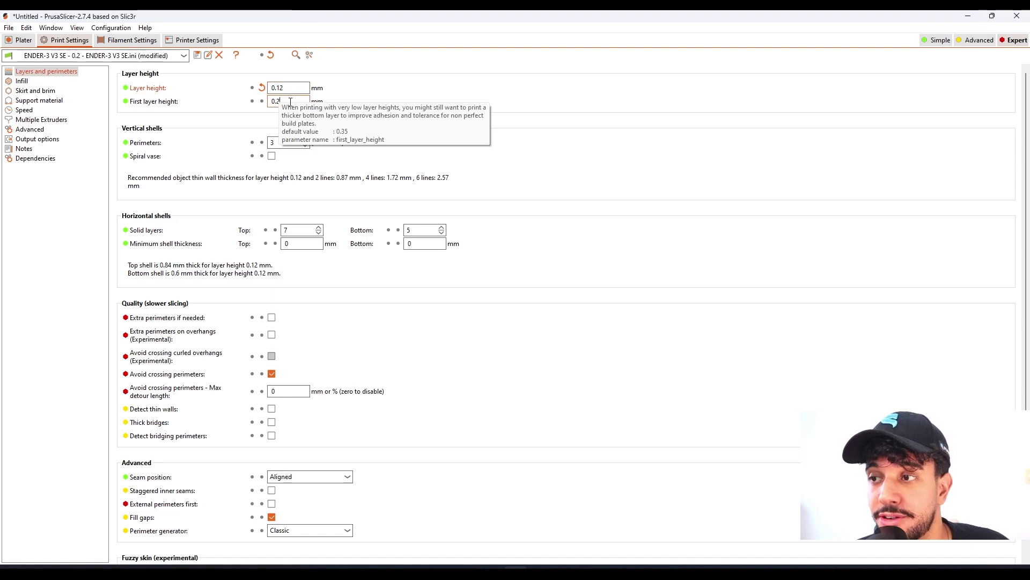
key(BackSpace)
text(12)
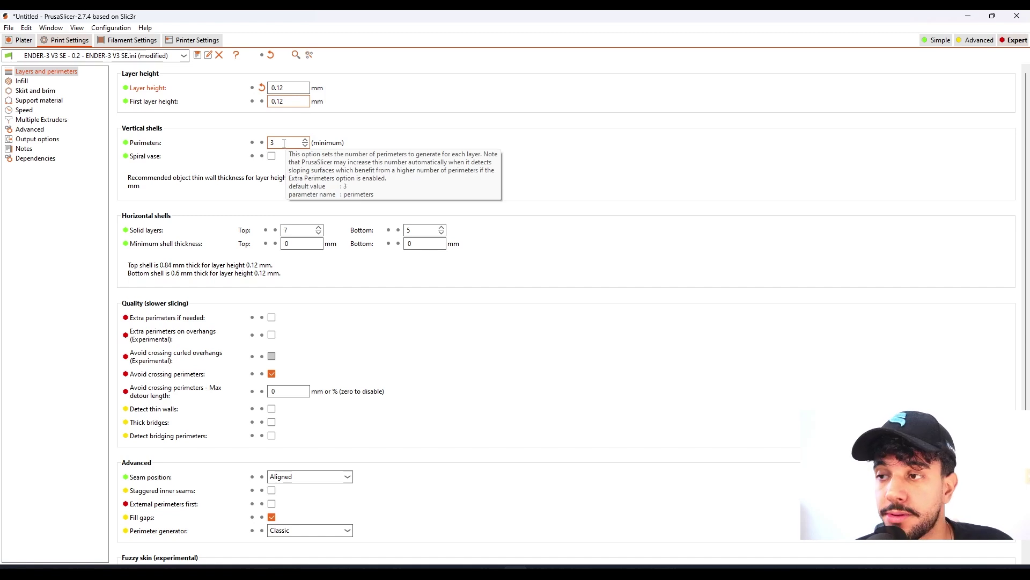
Set the infill's fill density to 10%
click(23, 82)
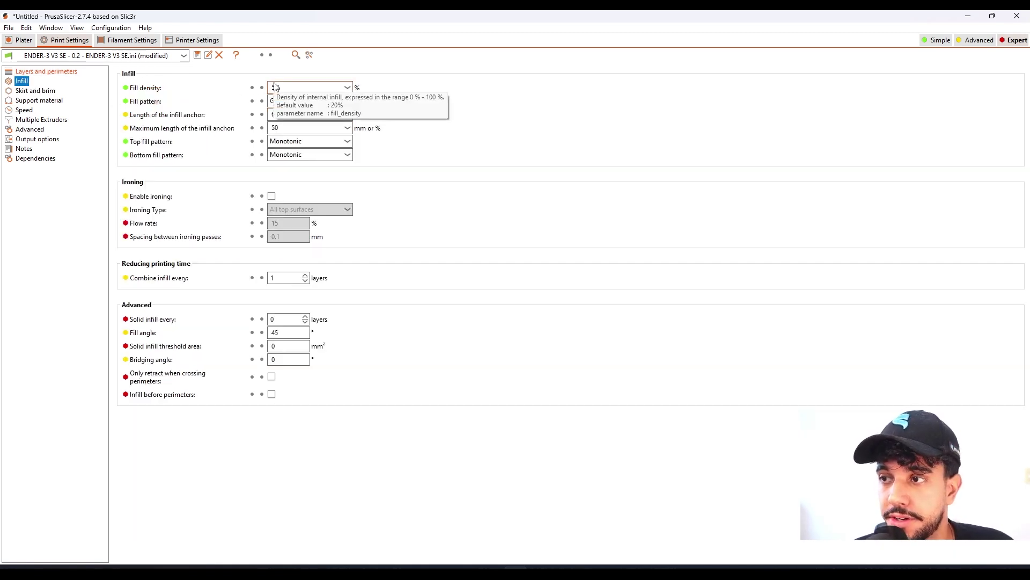
click(276, 87)
key(BackSpace)
key(BackSpace)
text(1)
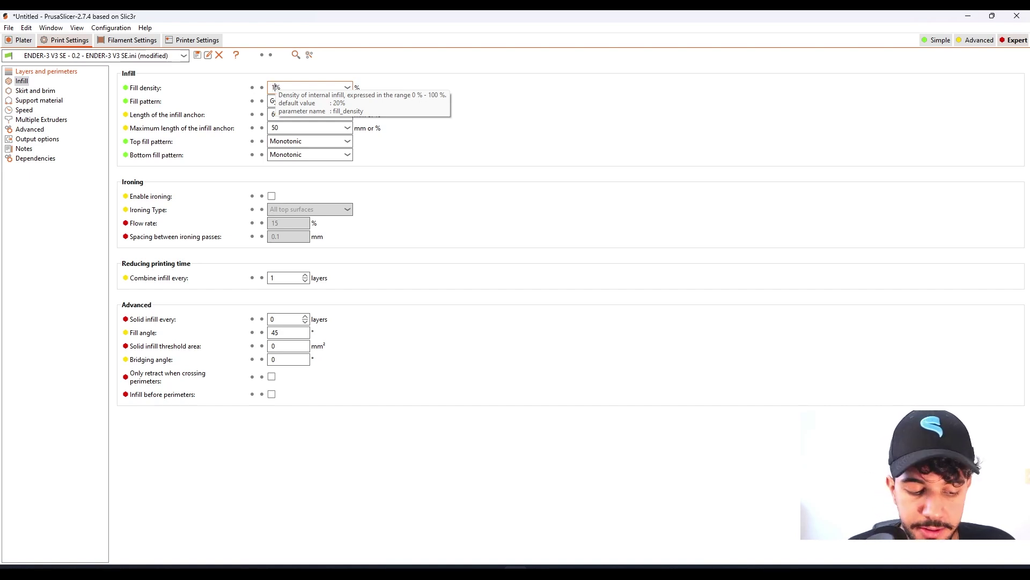
text(0)
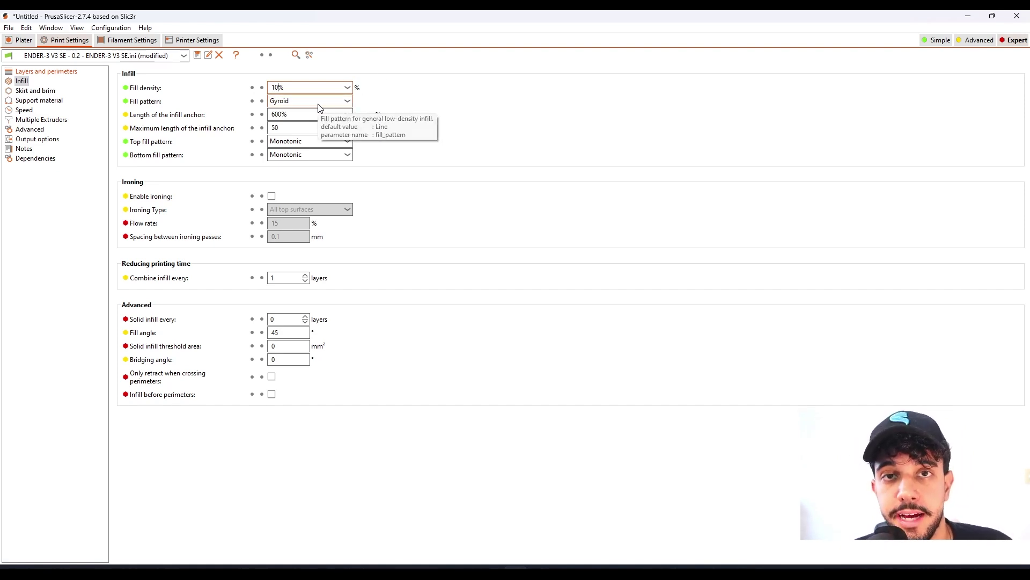
Check the skirt and brim settings and return to the plate with the models
click(43, 91)
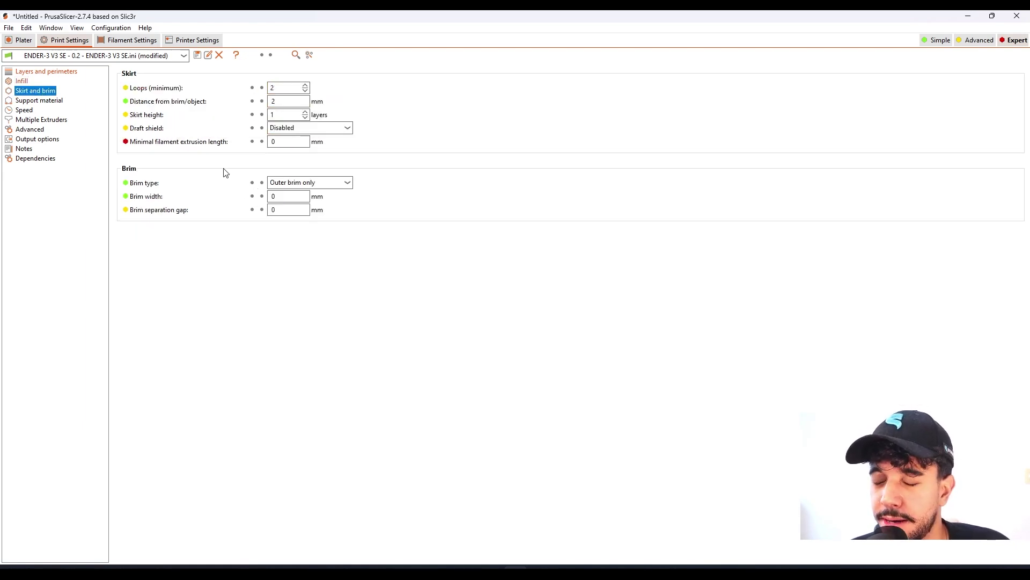
click(21, 40)
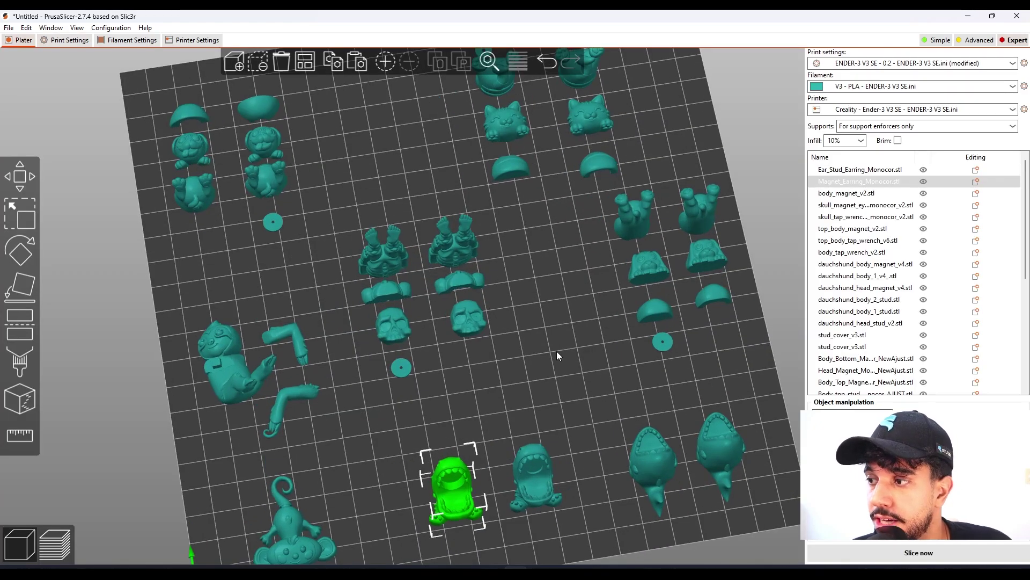
Look over the earring models on the plate from several angles and clear the selection
drag(556, 350, 552, 273)
scroll(486, 359, up, 5)
click(309, 359)
scroll(430, 351, down, 5)
drag(430, 352, 537, 353)
key(1)
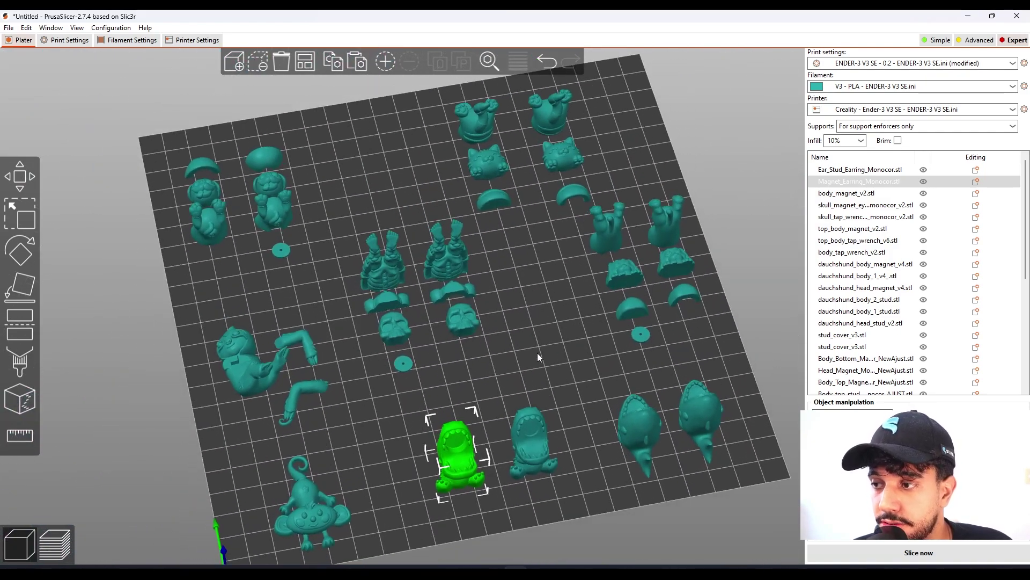
click(537, 353)
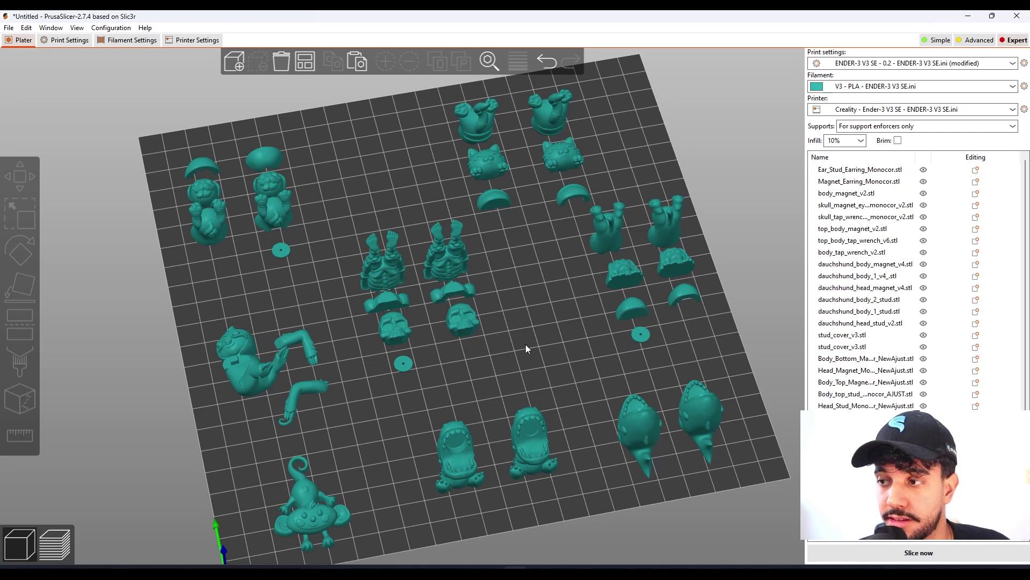
drag(516, 331, 499, 360)
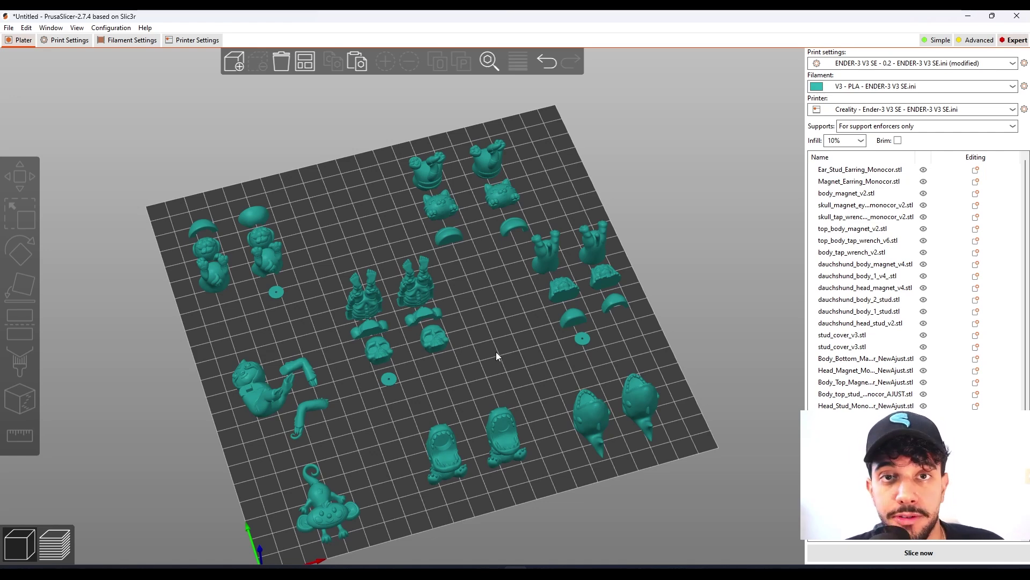
drag(509, 331, 490, 306)
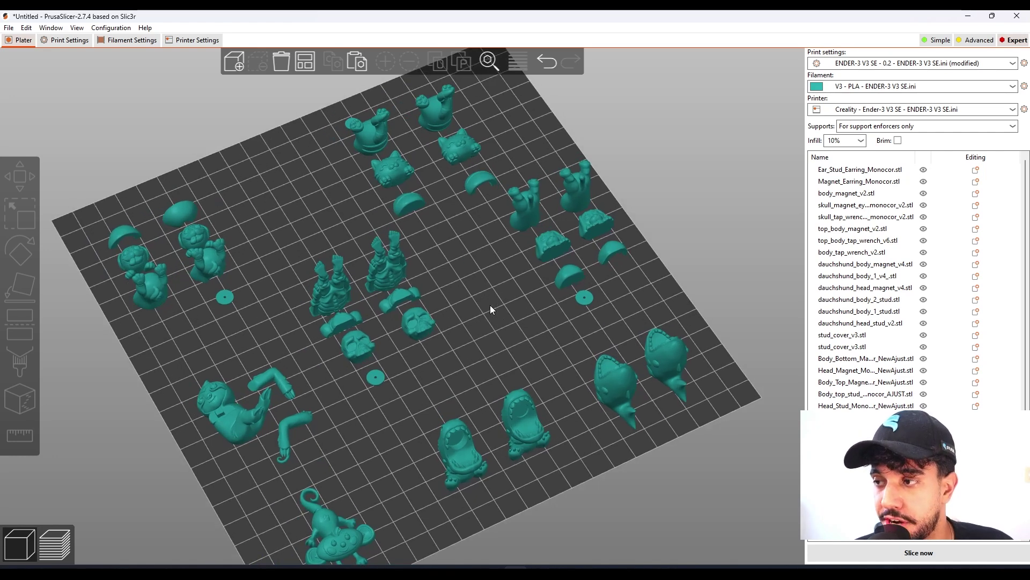
Inspect the earring models on the plate from several angles and select the skeleton body body_magnet_v2.stl
drag(490, 305, 476, 309)
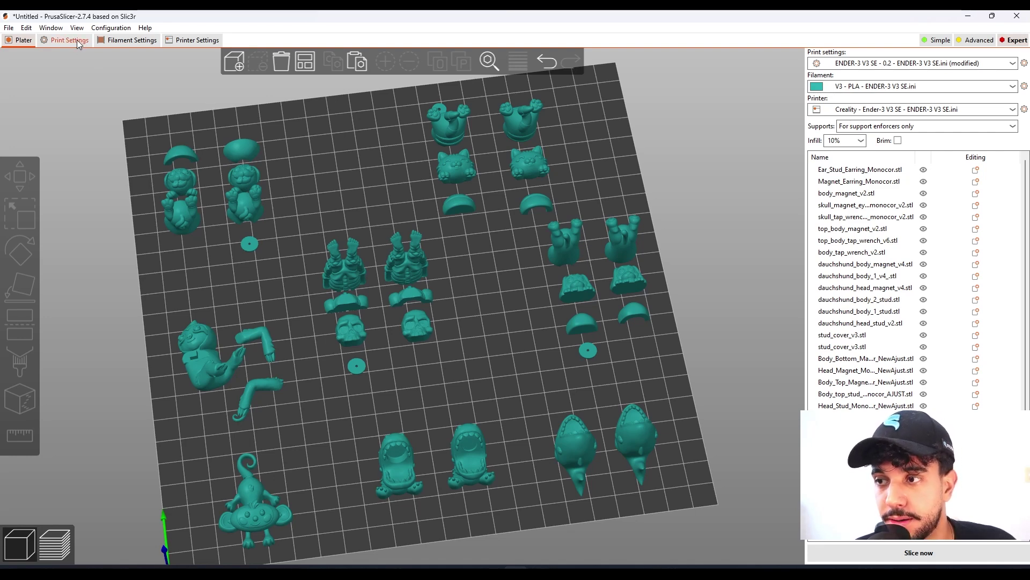
scroll(471, 273, up, 4)
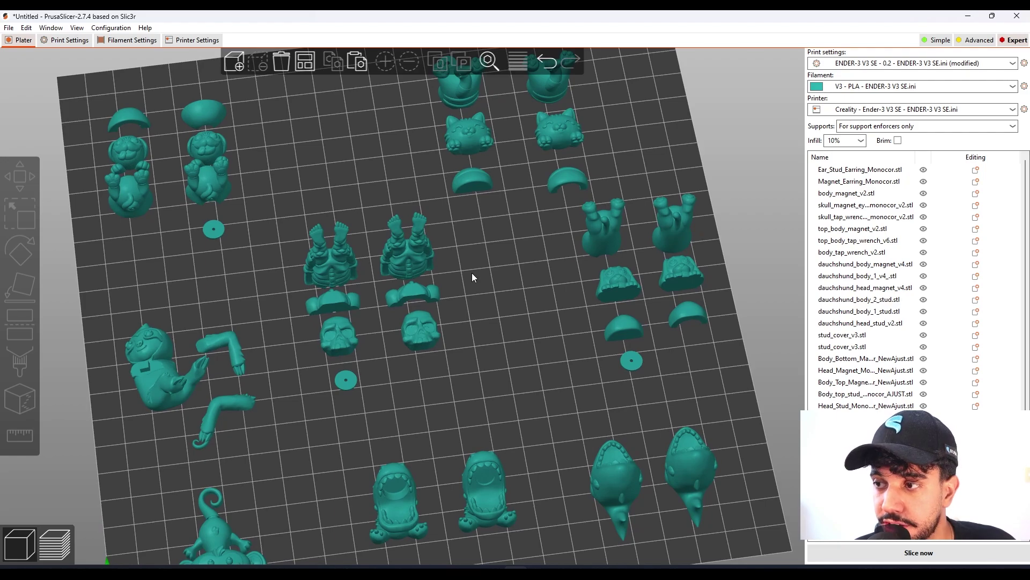
key(a)
scroll(488, 271, down, 4)
drag(524, 265, 379, 338)
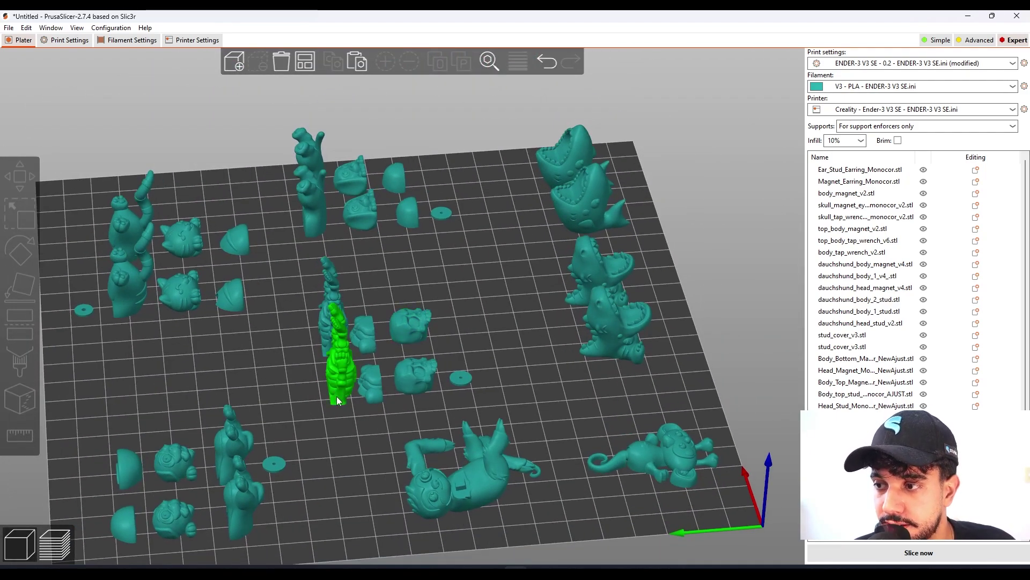
drag(339, 418, 314, 307)
click(343, 266)
drag(450, 259, 440, 339)
scroll(429, 328, up, 3)
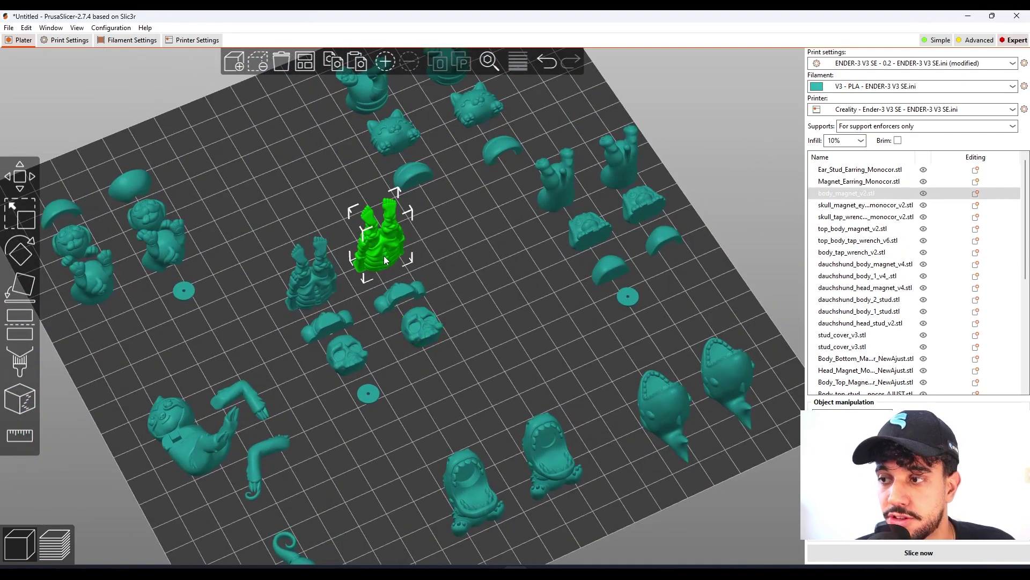
Nudge the skeleton body body_magnet_v2.stl slightly on the plate and check the skirt and brim print settings
drag(387, 262, 387, 248)
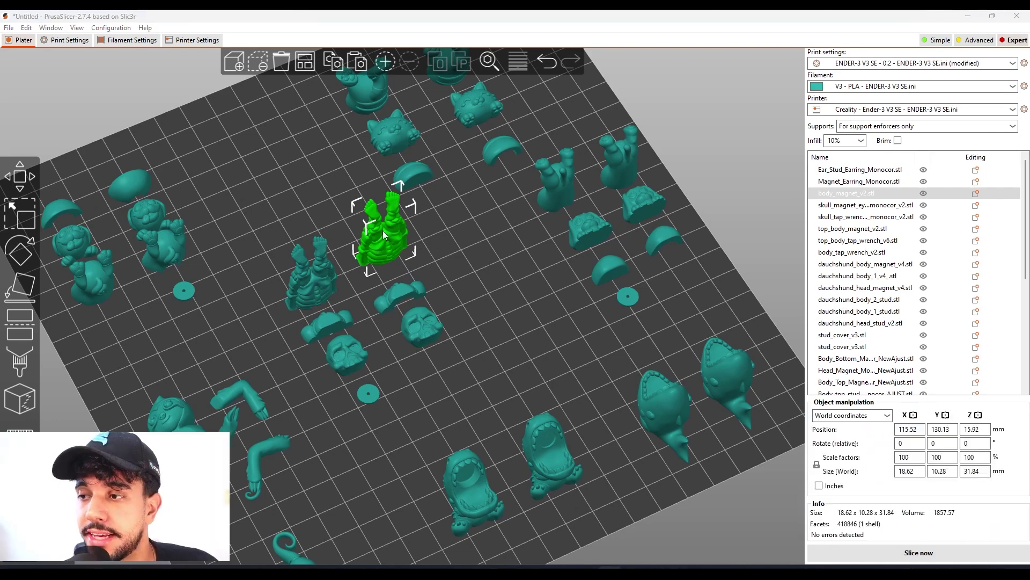
click(469, 242)
click(398, 244)
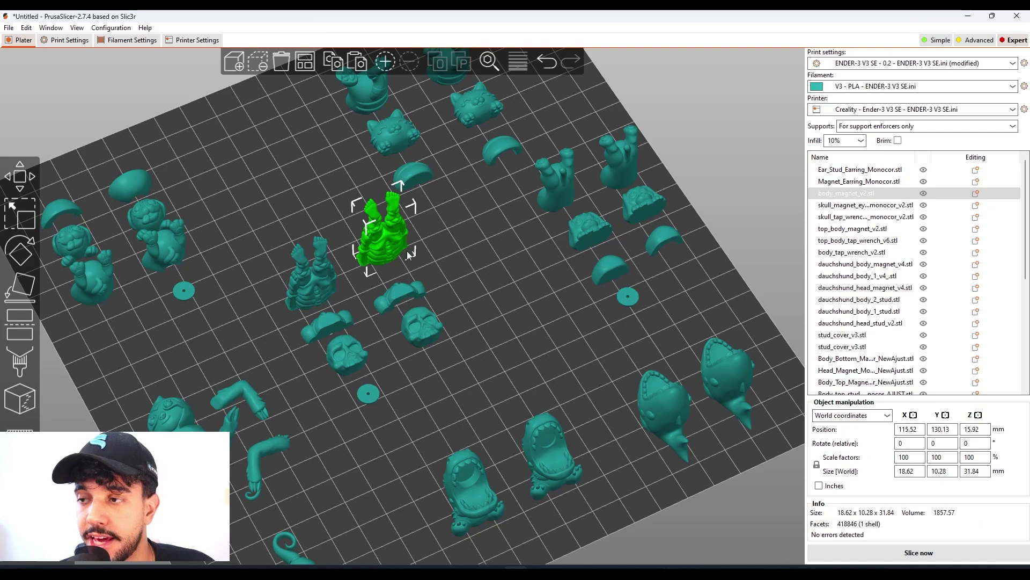
click(71, 43)
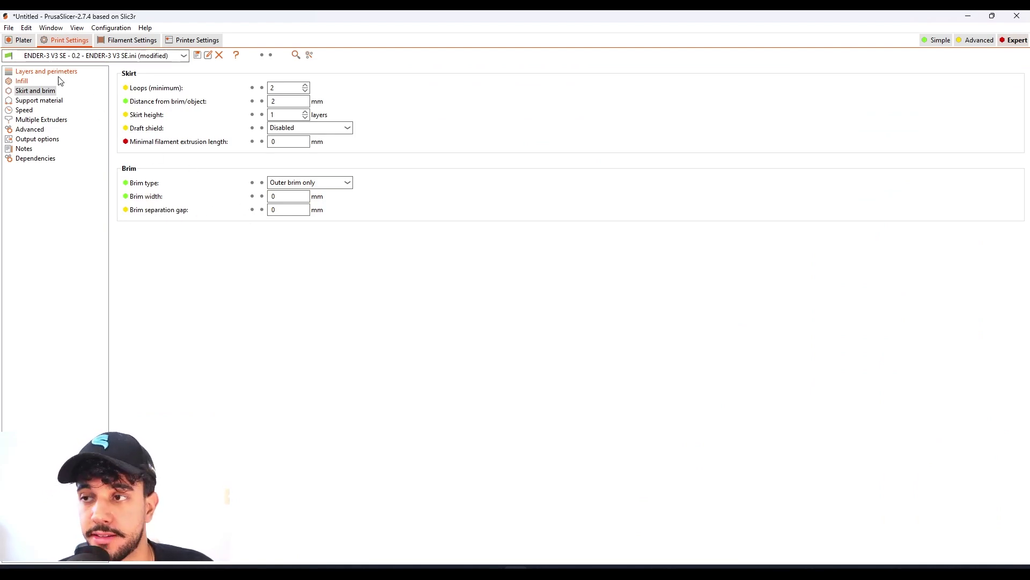
click(23, 40)
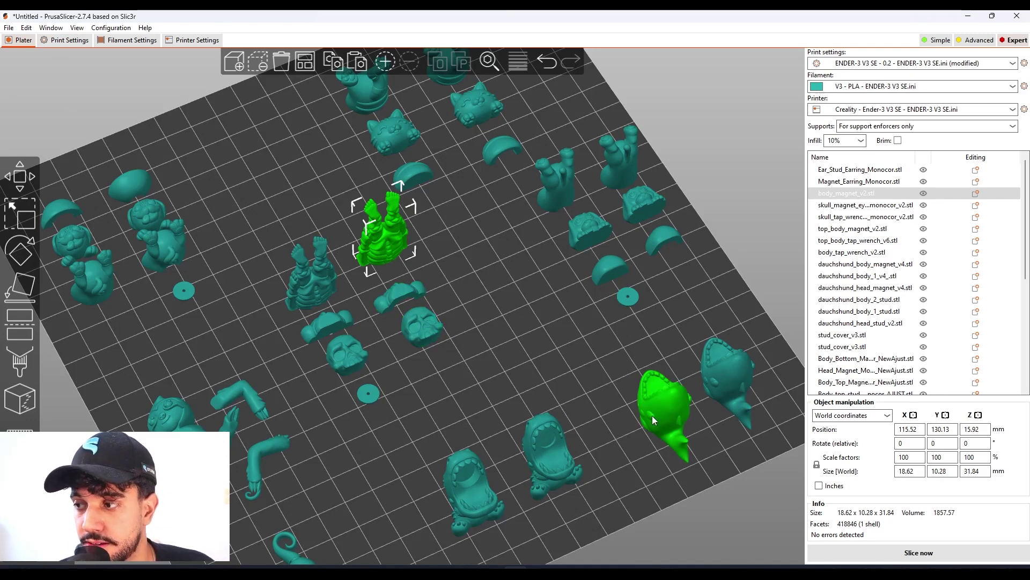
Add brim type and brim width as object settings on the skeleton body body_magnet_v2.stl, with the brim width set to 3 mm
click(559, 458)
drag(615, 480, 623, 401)
drag(568, 183, 456, 287)
click(405, 266)
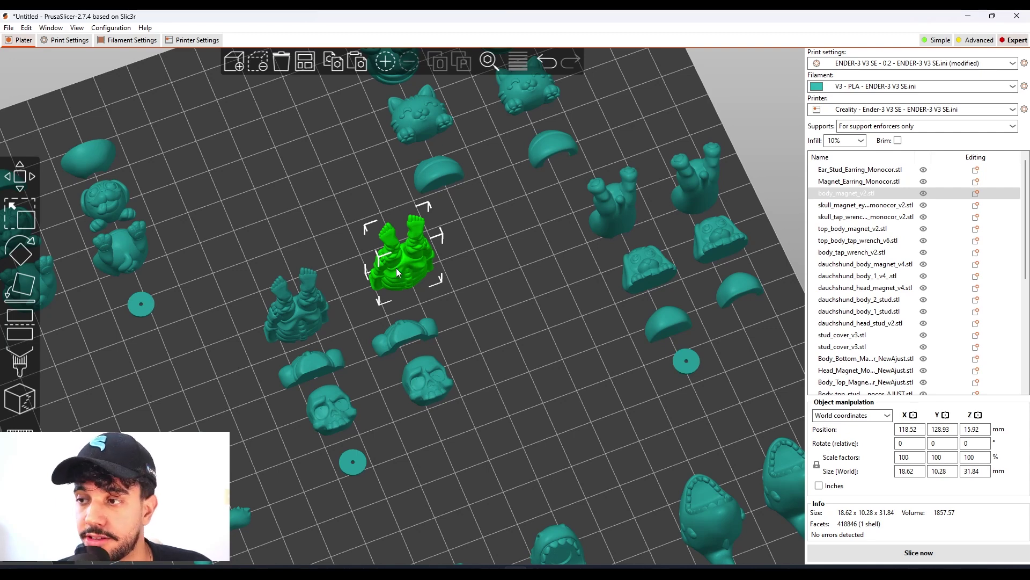
right_click(397, 272)
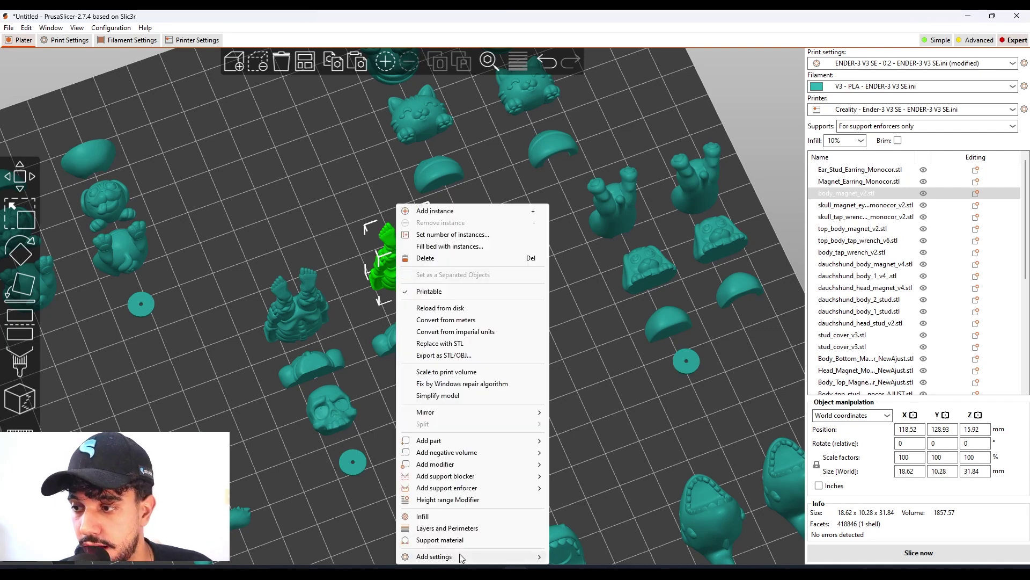
mouse_move(531, 558)
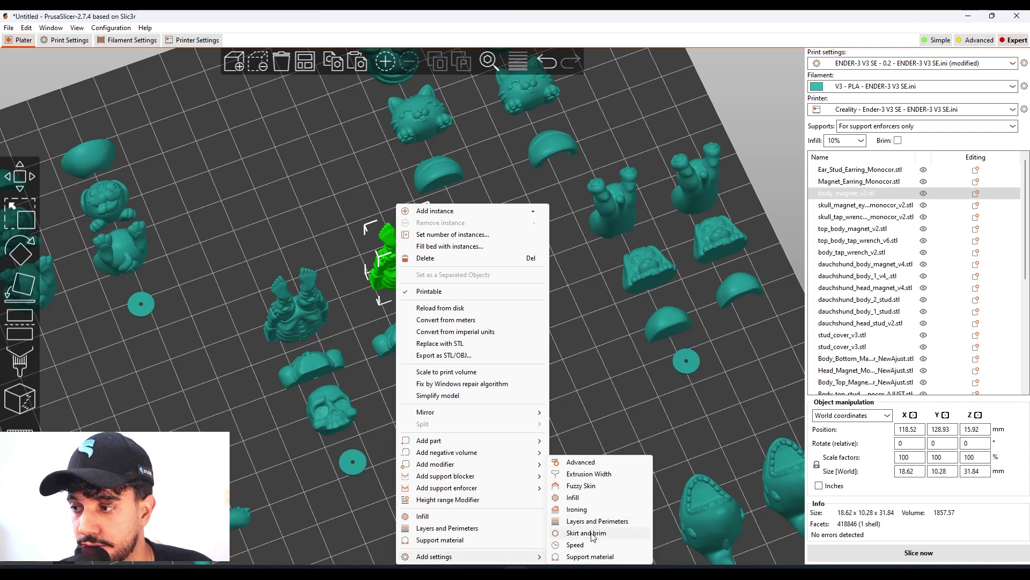
click(591, 533)
click(477, 291)
click(477, 300)
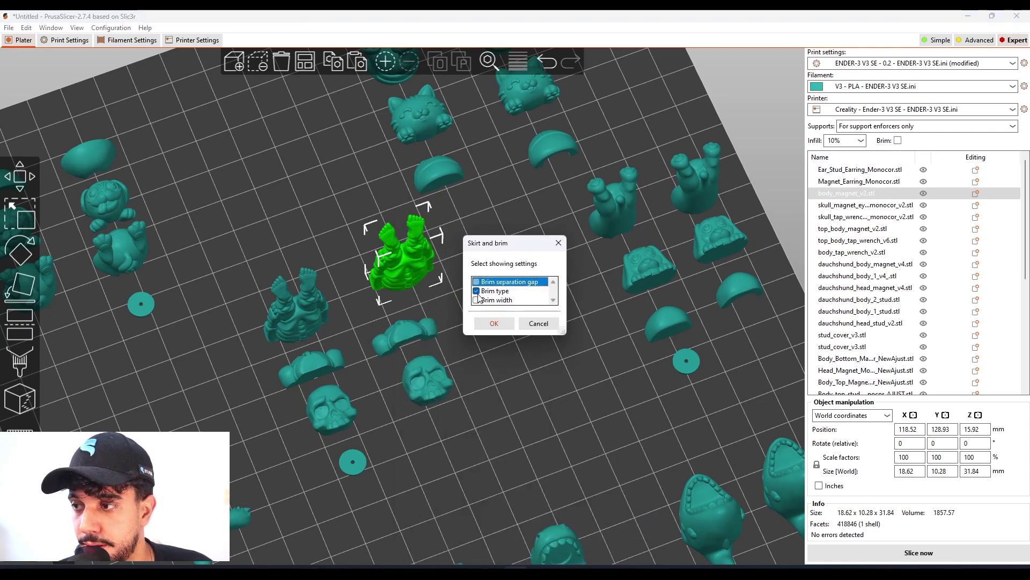
click(494, 322)
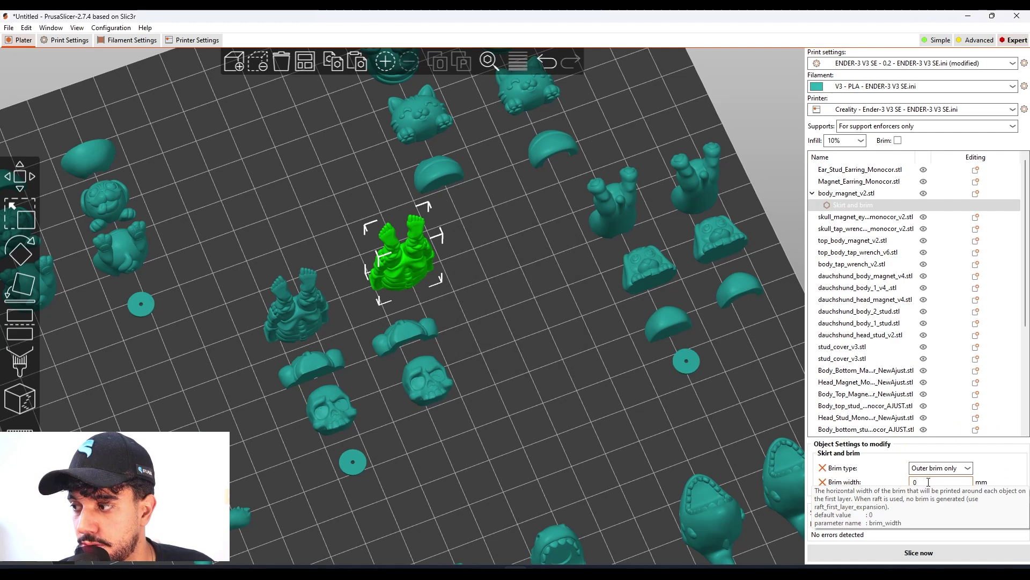
double_click(929, 481)
text(3)
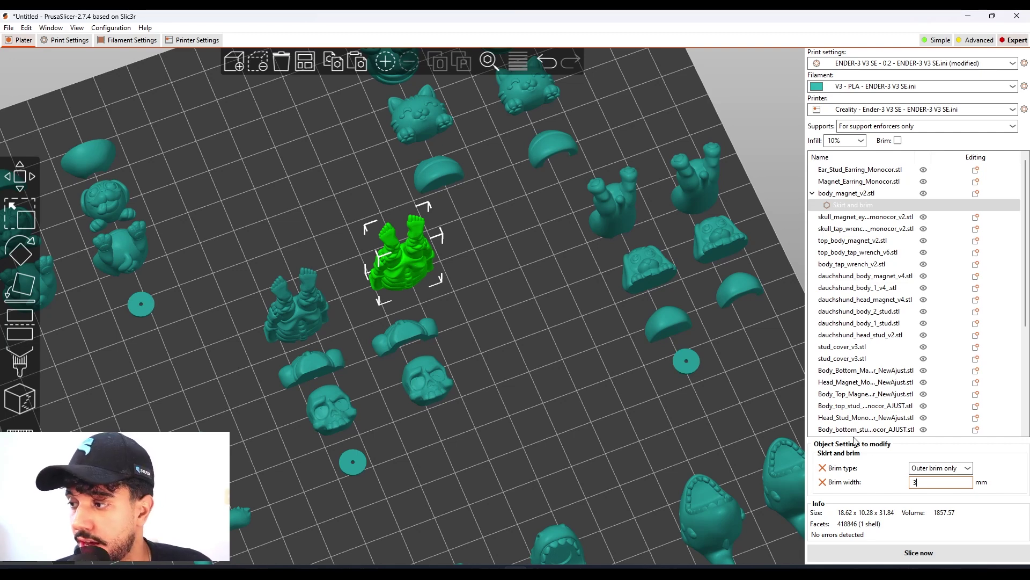
Copy the skirt and brim settings from body_magnet_v2.stl to the other skeleton body, body_tap_wrench_v2.stl
ctrl+click(305, 323)
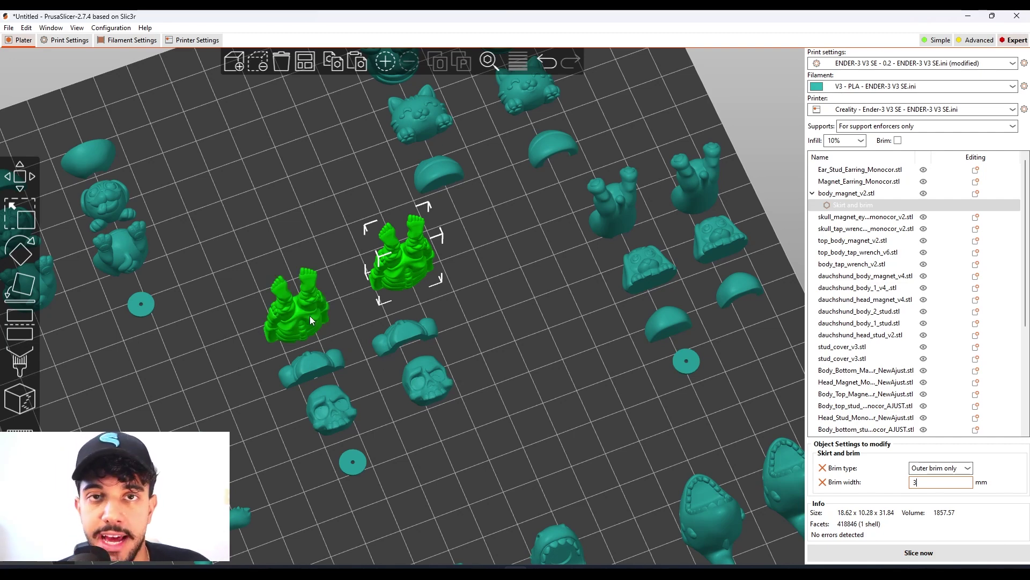
click(850, 208)
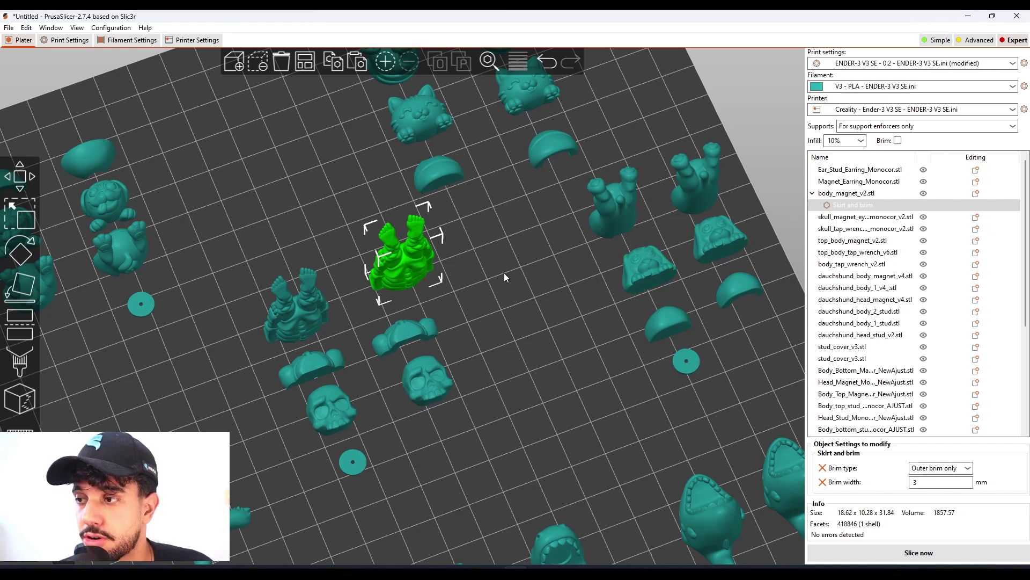
click(318, 310)
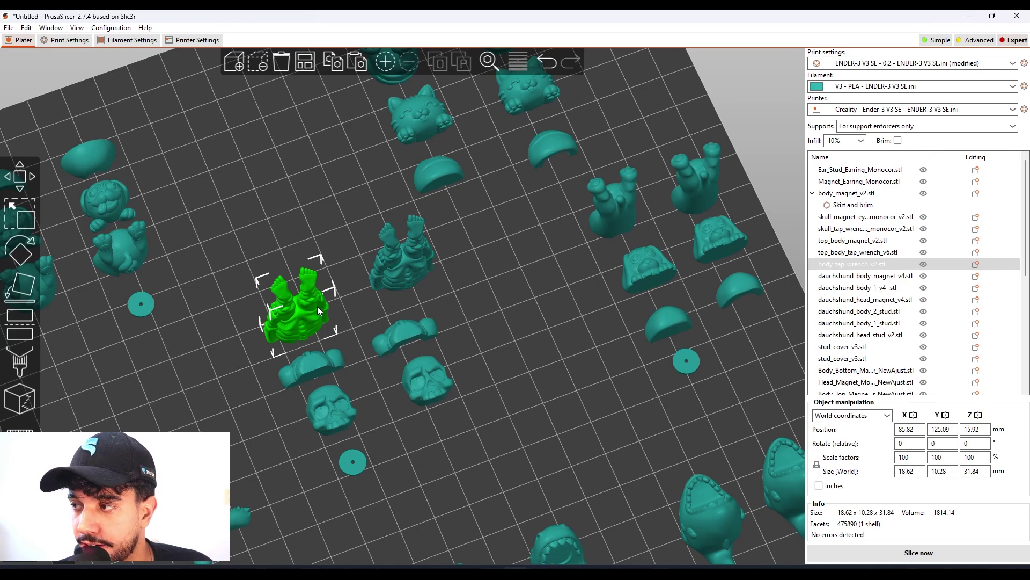
key(ctrl+v)
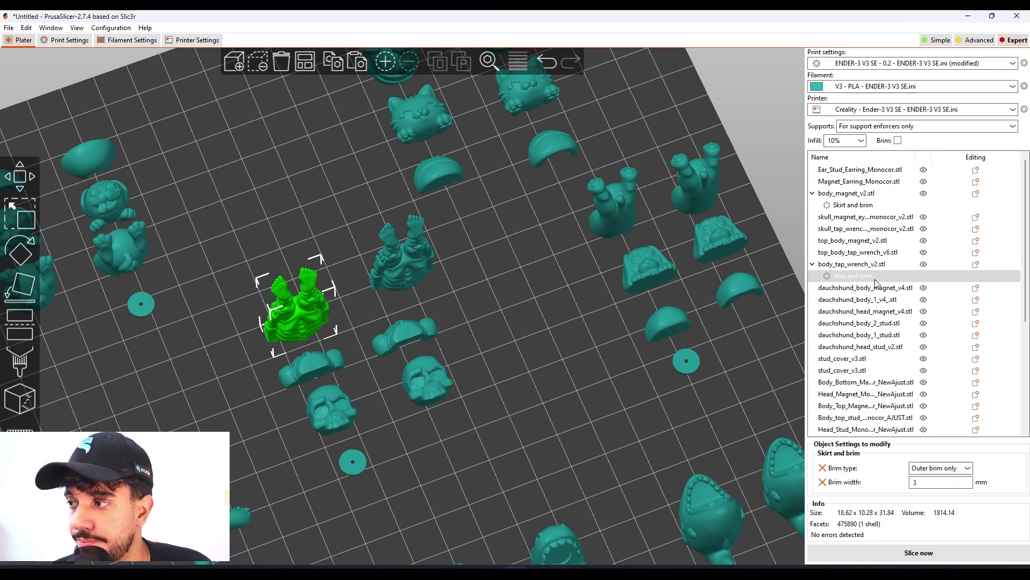
Shift the skeleton body body_tap_wrench_v2.stl slightly on the plate, check both skeleton bodies and clear the selection
drag(315, 308, 308, 296)
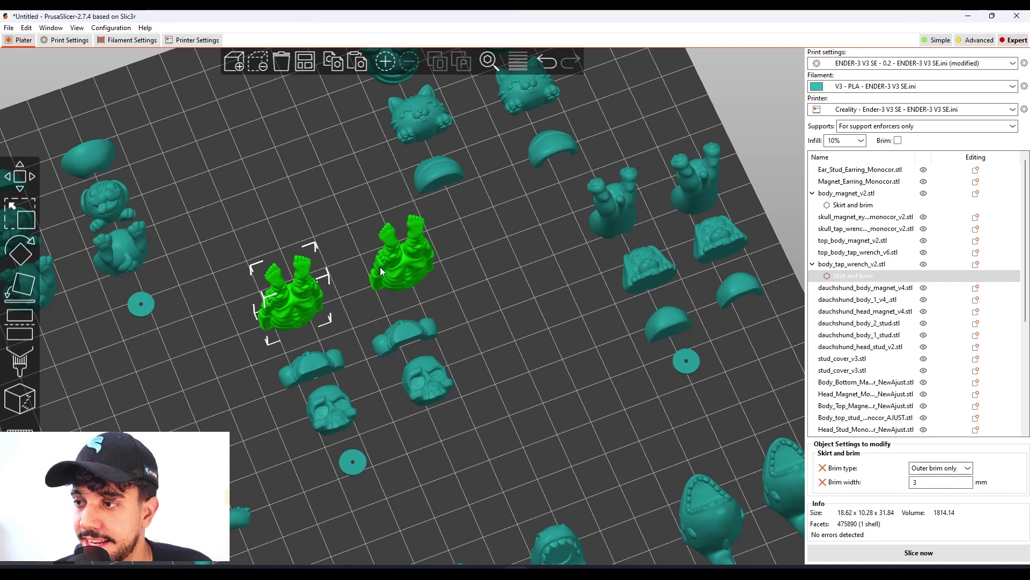
click(288, 303)
click(416, 270)
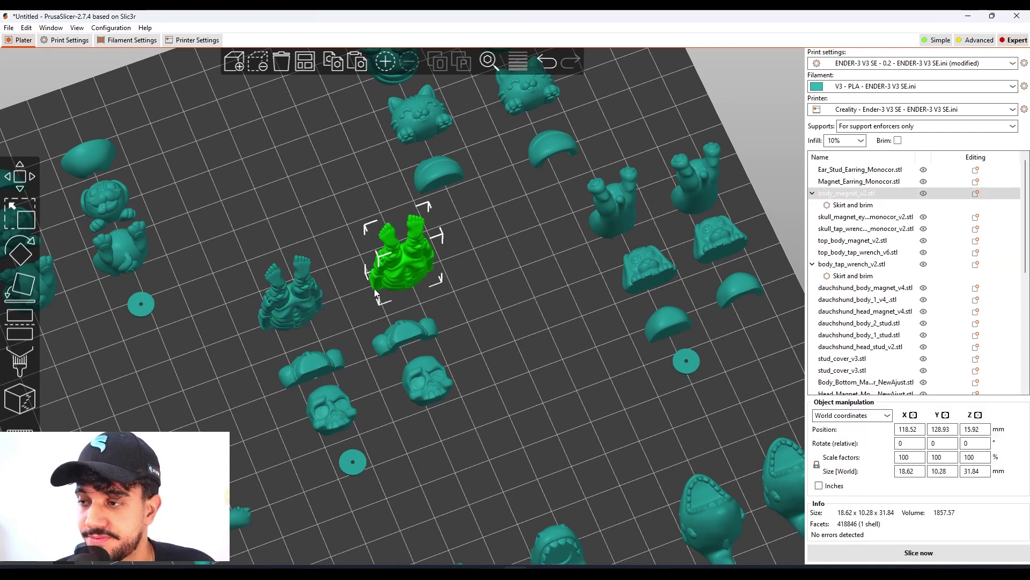
click(307, 300)
click(413, 262)
ctrl+click(286, 296)
ctrl+click(412, 261)
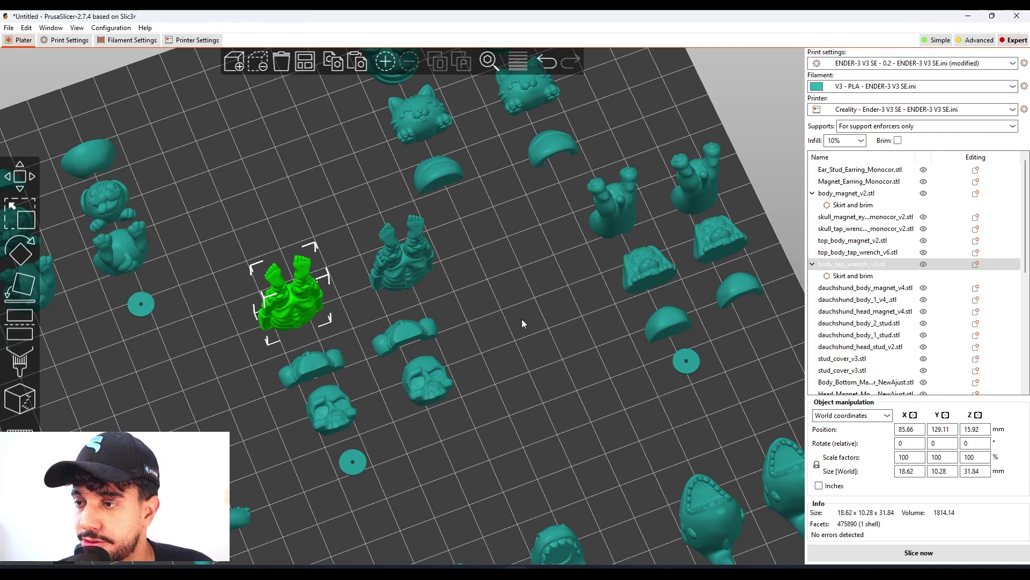
click(513, 319)
Look over the whole plate of earring models at different zoom levels
scroll(529, 318, down, 5)
drag(516, 356, 521, 354)
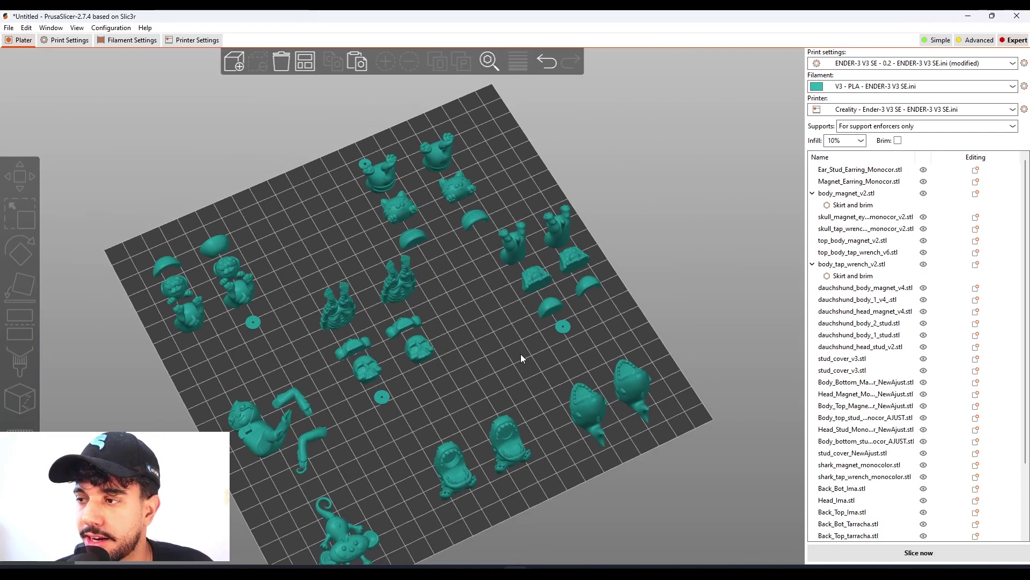
right_drag(495, 354, 509, 342)
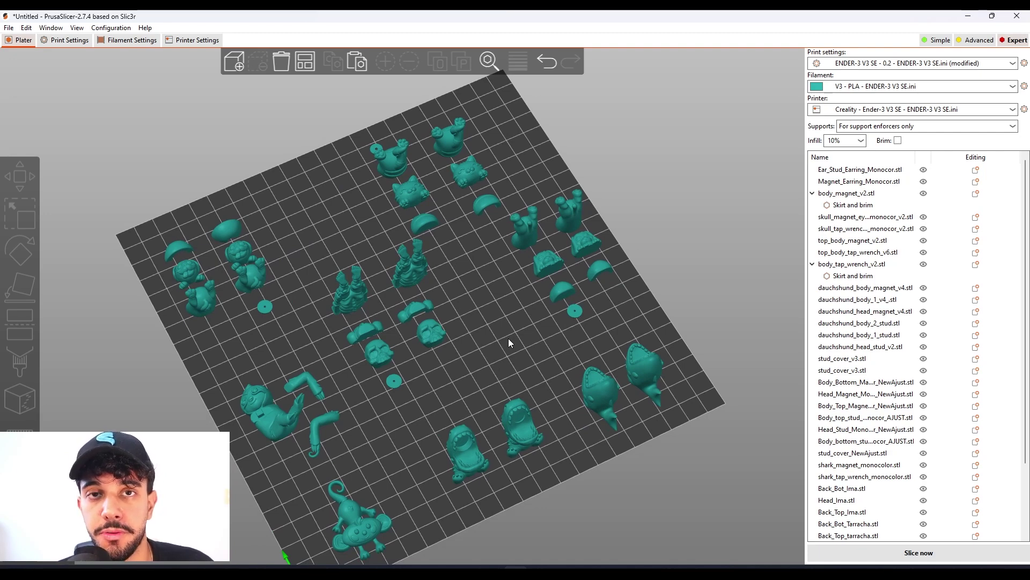
scroll(509, 340, up, 1)
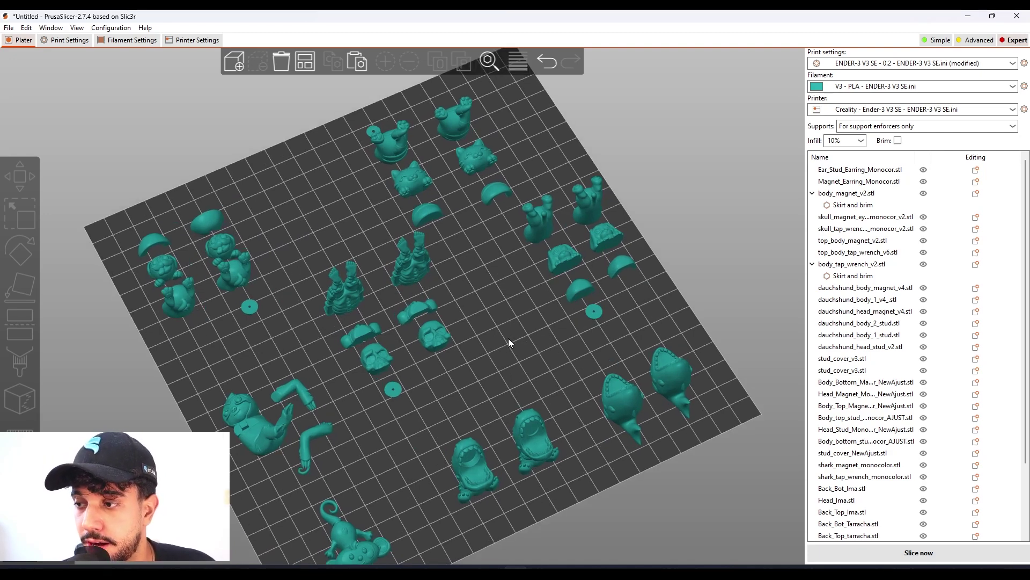
scroll(507, 338, down, 3)
scroll(478, 342, up, 5)
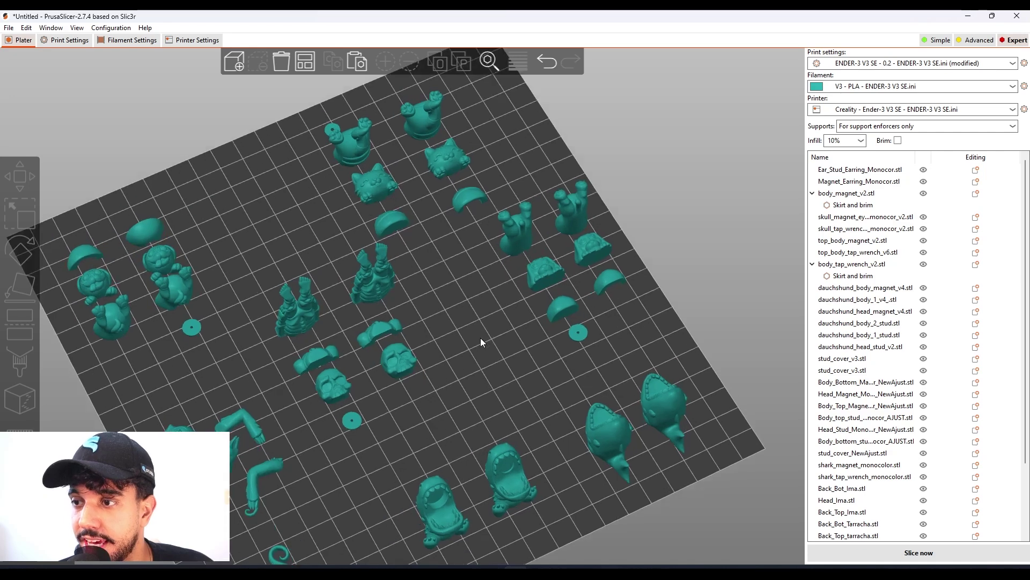
scroll(481, 342, down, 2)
scroll(434, 372, up, 3)
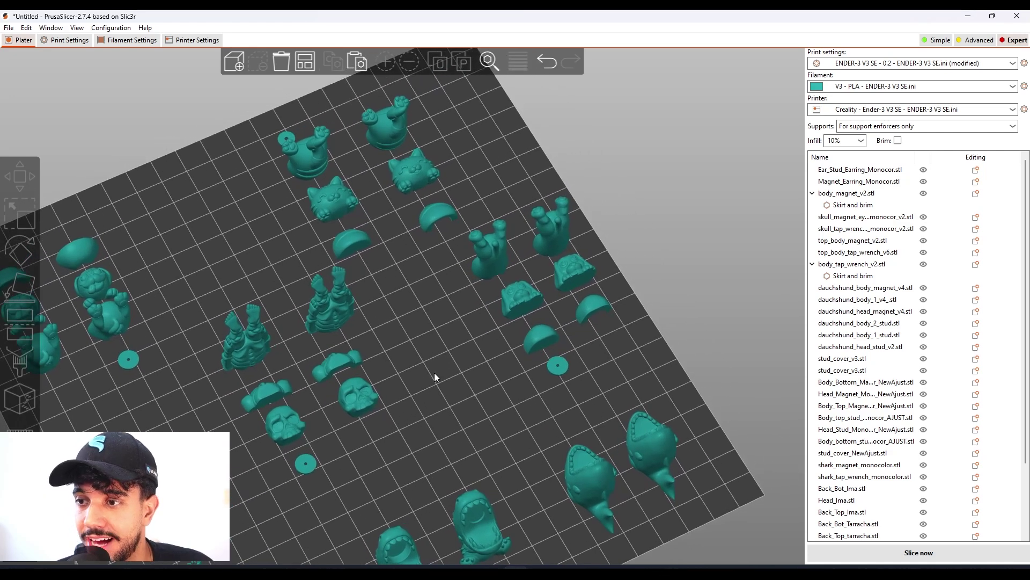
Paste the copied skirt and brim settings onto dauchshund_body_2_stud.stl and dauchshund_body_magnet_v4.stl
click(484, 265)
drag(487, 264, 547, 235)
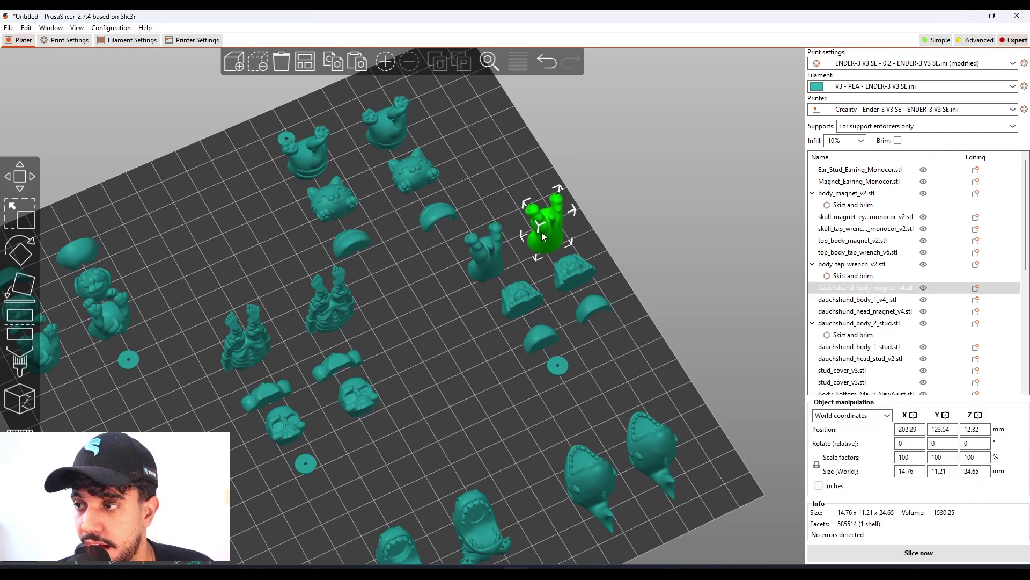
key(ctrl+v)
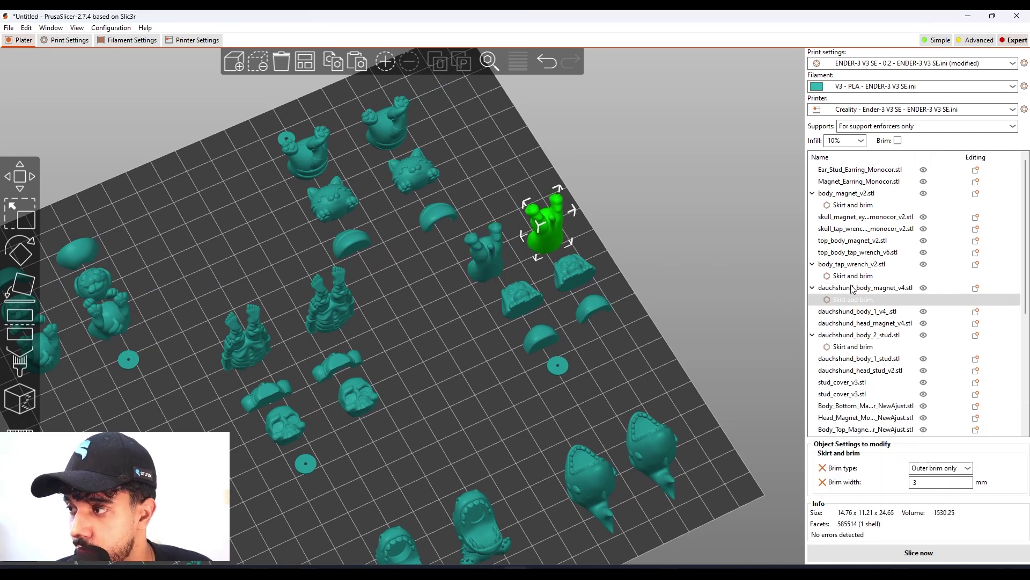
drag(473, 388, 472, 360)
Turn off support material generation in the print settings
click(70, 40)
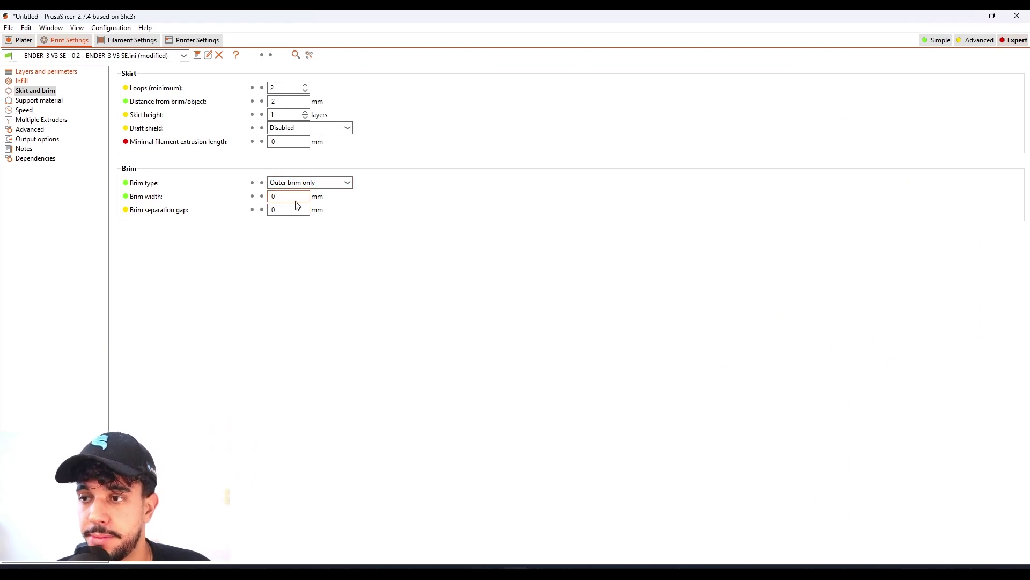
click(54, 101)
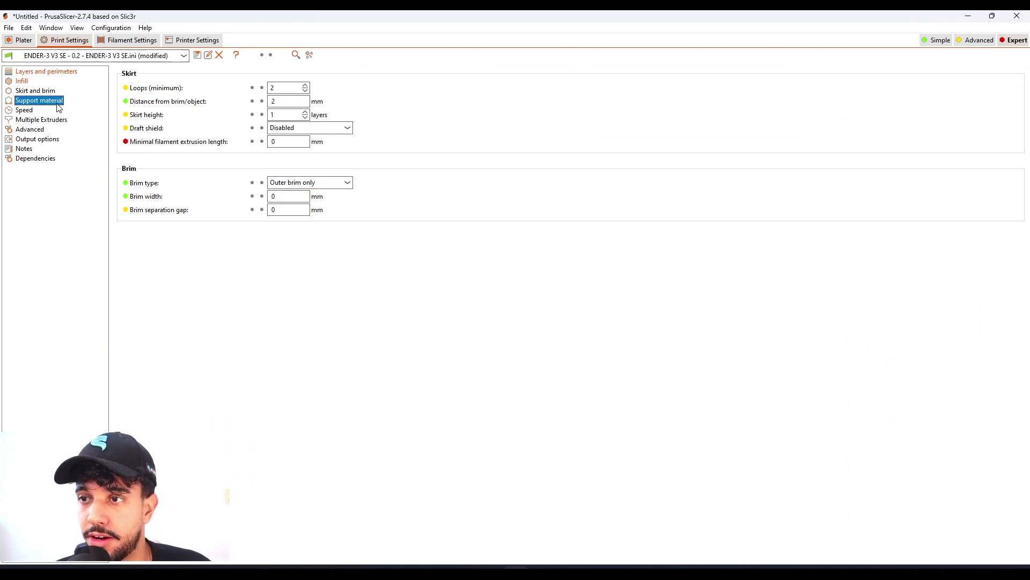
click(272, 88)
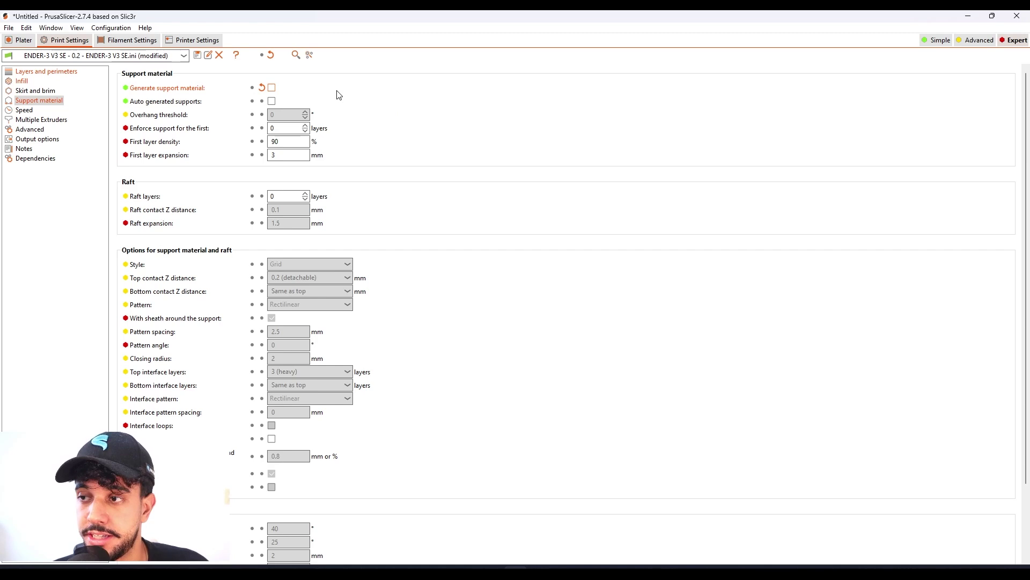
Set the print speed for small perimeters to 50 mm/s and for perimeters to 60 mm/s
click(24, 110)
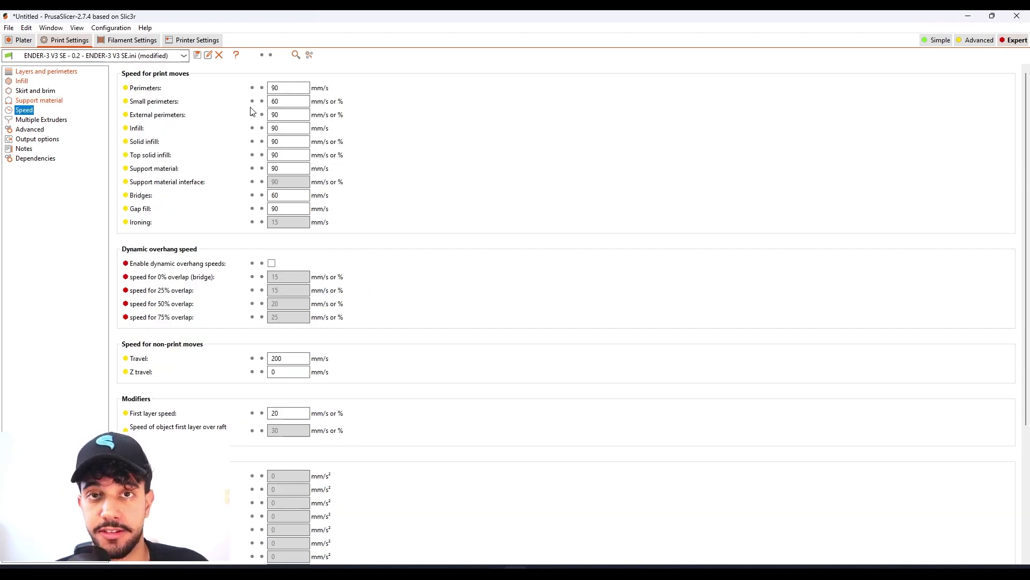
click(290, 105)
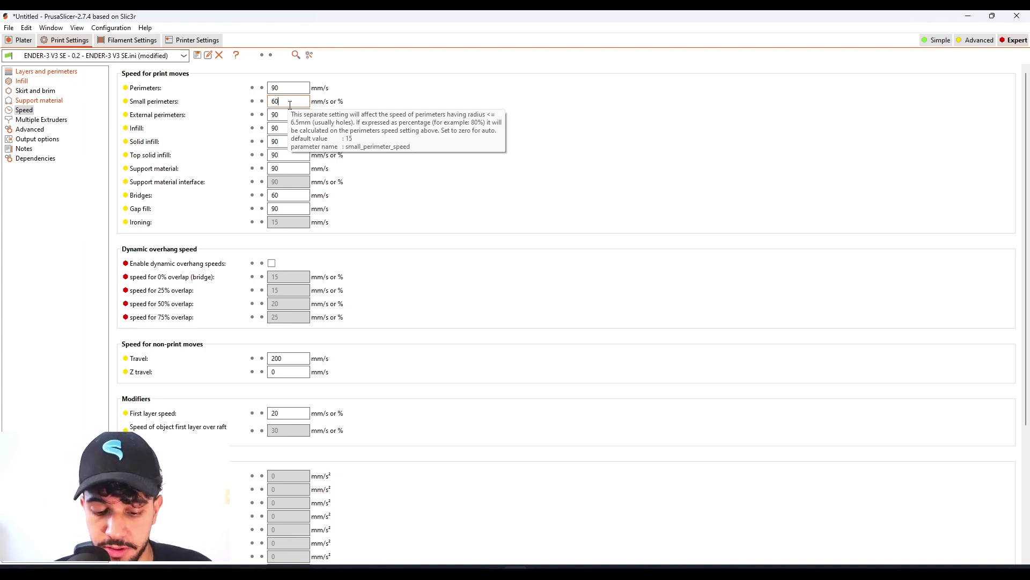
key(BackSpace)
key(BackSpace)
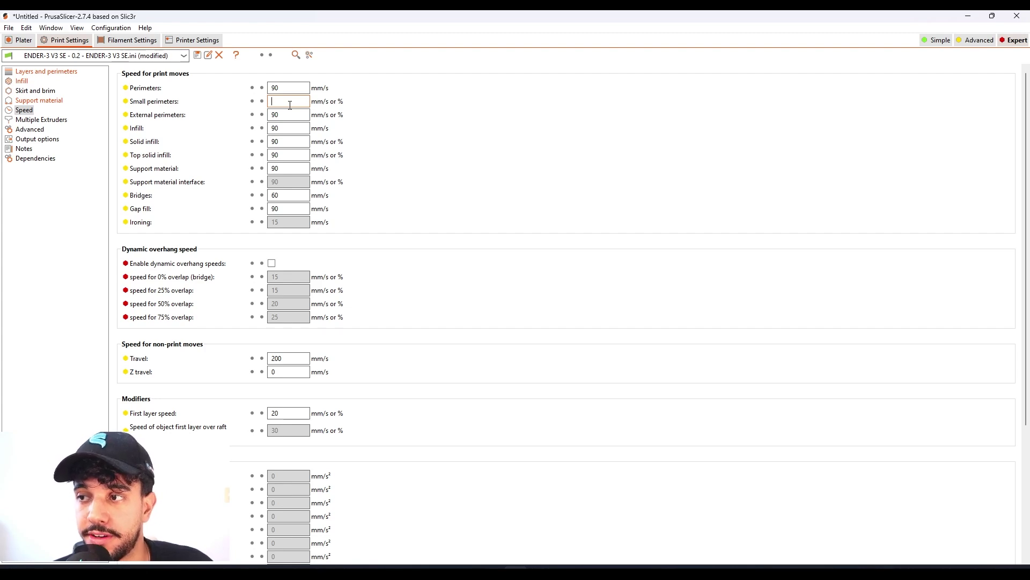
mouse_move(276, 102)
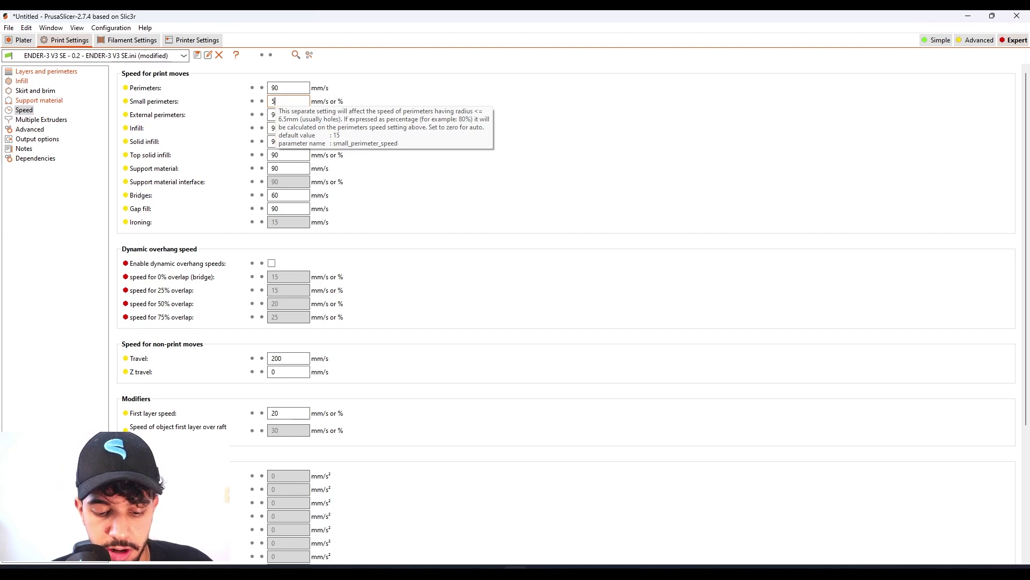
text(50)
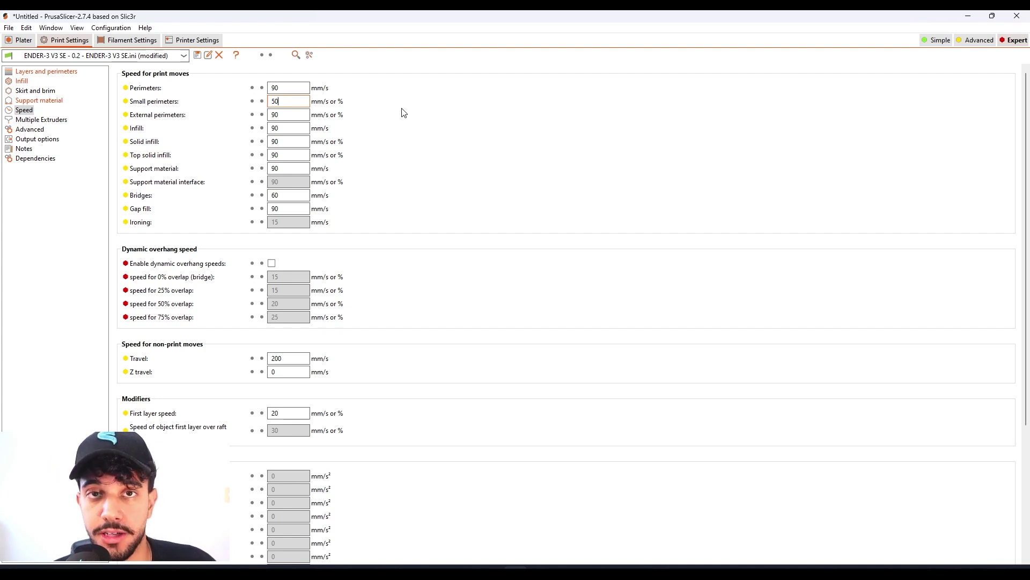
click(295, 87)
key(BackSpace)
key(BackSpace)
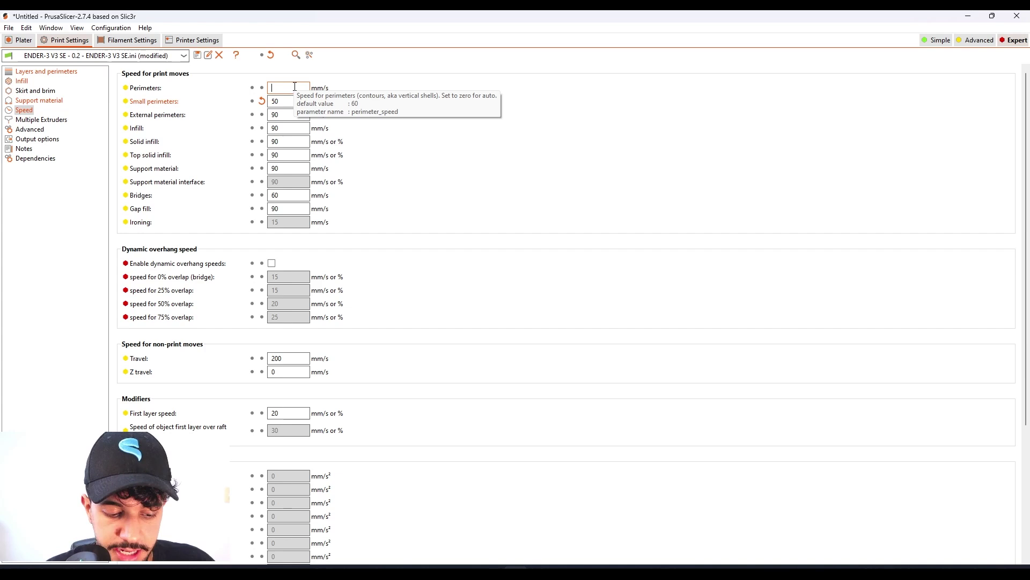
text(60)
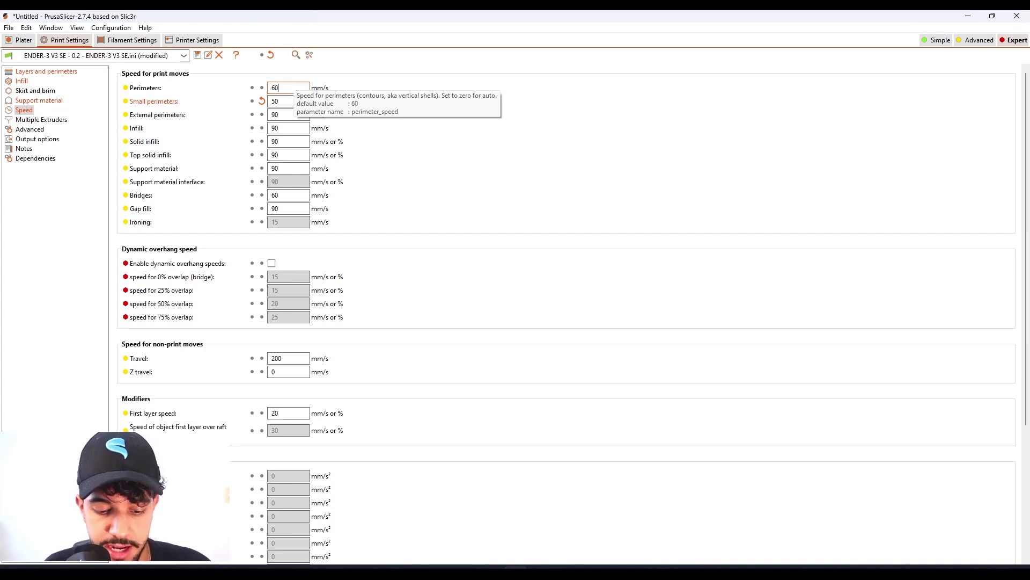
Set the external perimeters speed to 65 mm/s and the infill speed to 55 mm/s
click(286, 115)
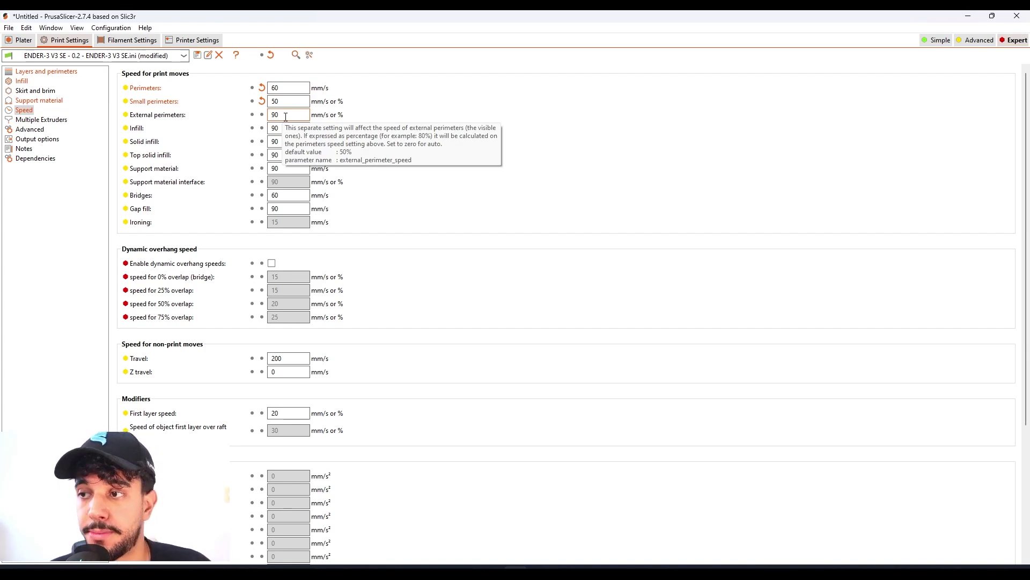
key(BackSpace)
key(BackSpace)
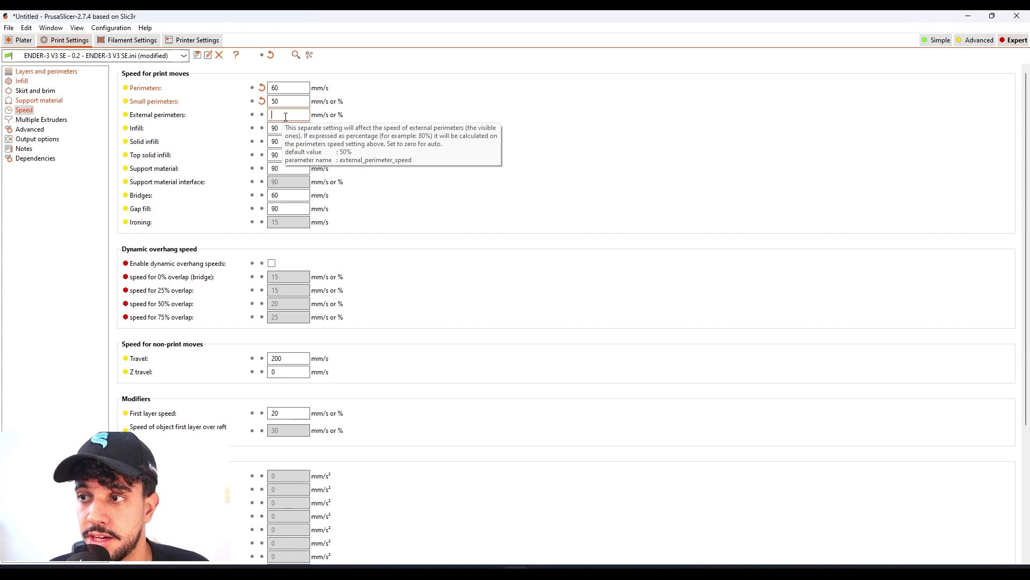
text(6)
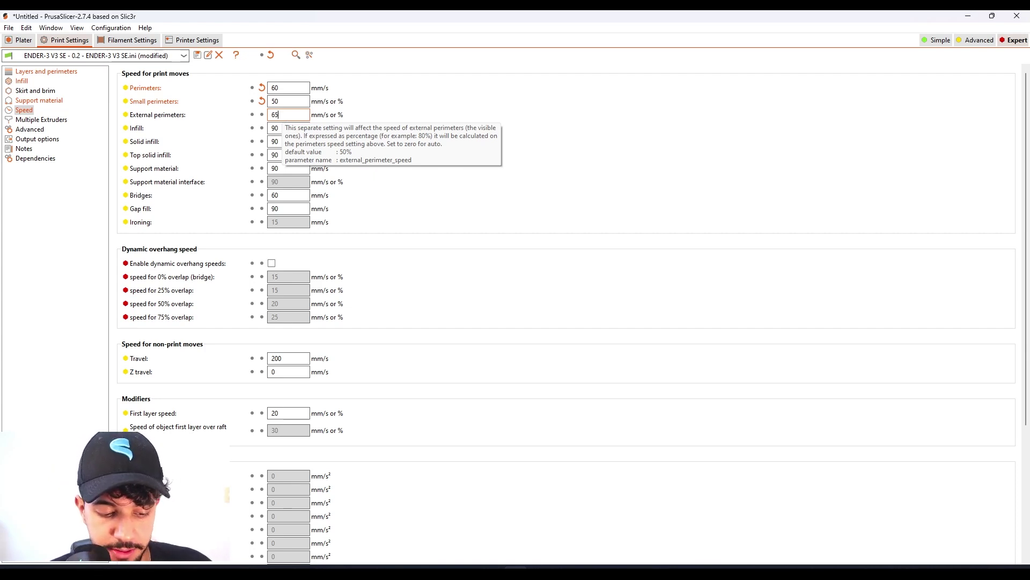
text(5)
key(Tab)
drag(285, 127, 272, 128)
key(BackSpace)
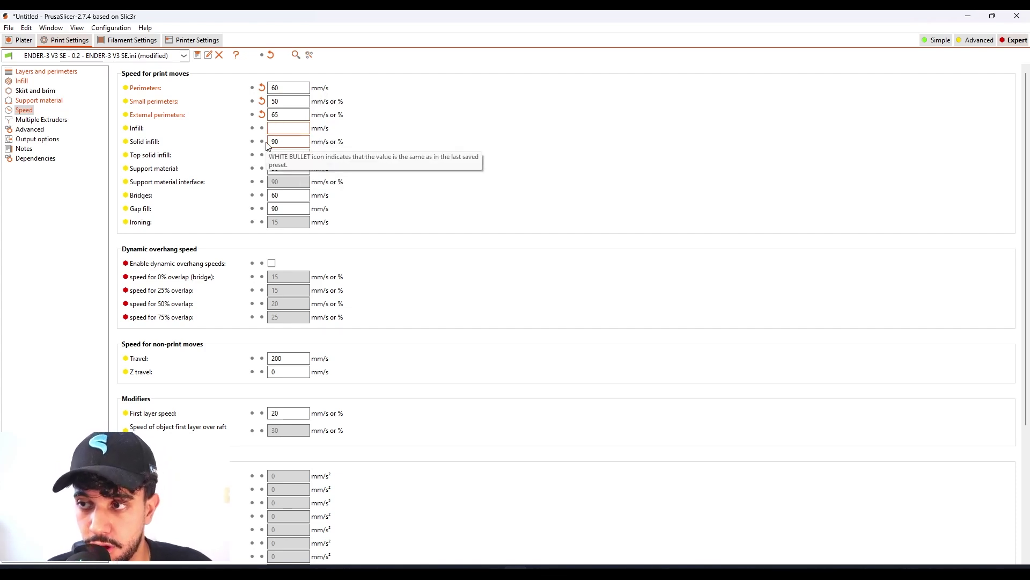
text(80)
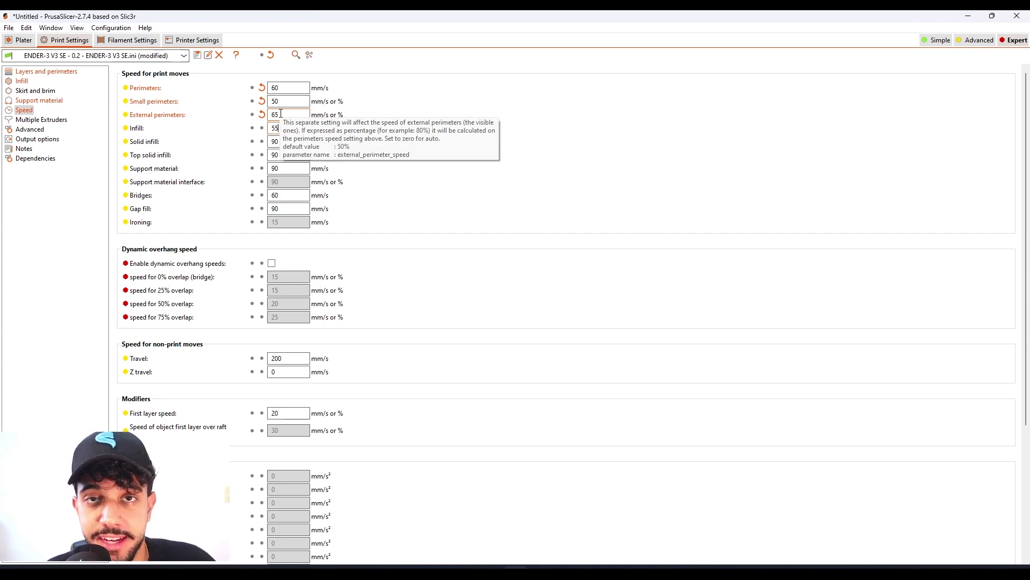
Set the solid infill and top solid infill speeds to 60 mm/s each
click(276, 141)
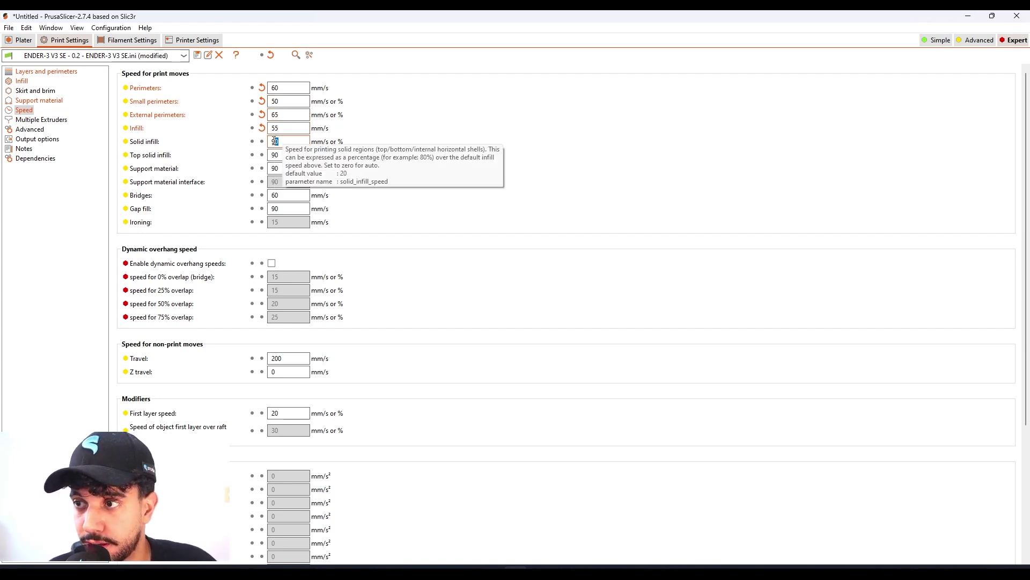
text(60)
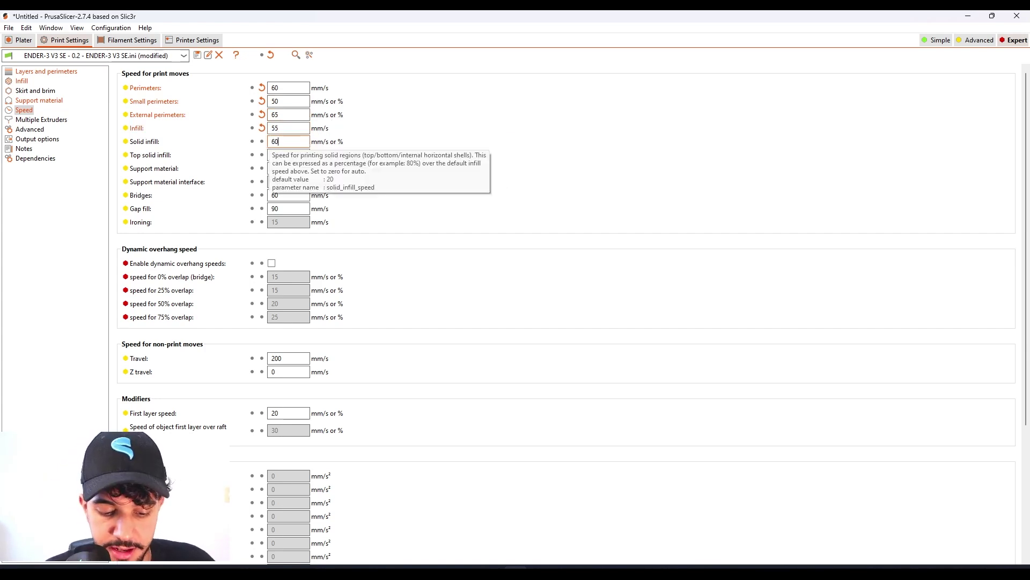
click(282, 154)
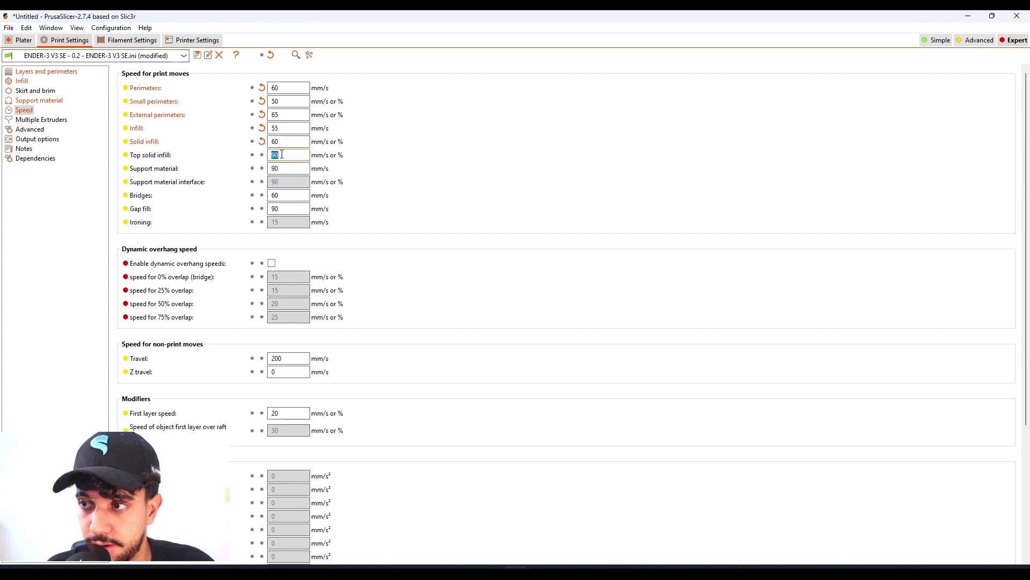
text(60)
Set the support material and gap fill speeds to 60 mm/s each
click(279, 168)
text(6)
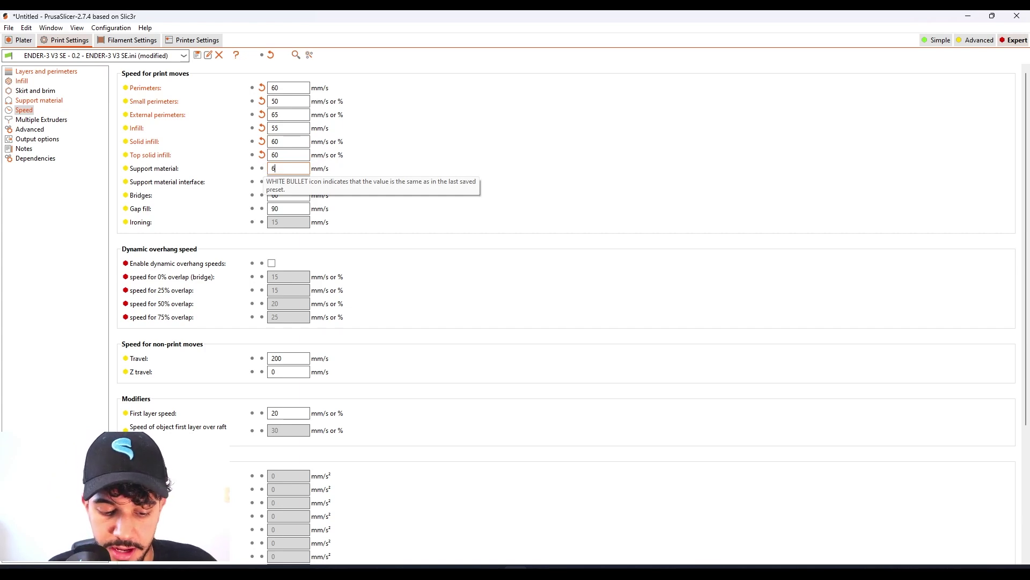
text(0)
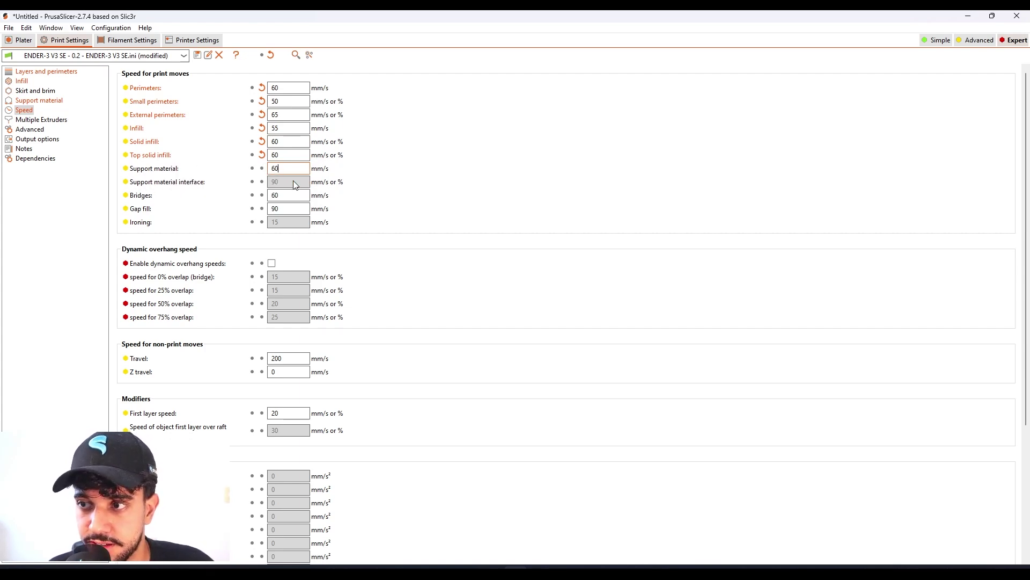
click(288, 208)
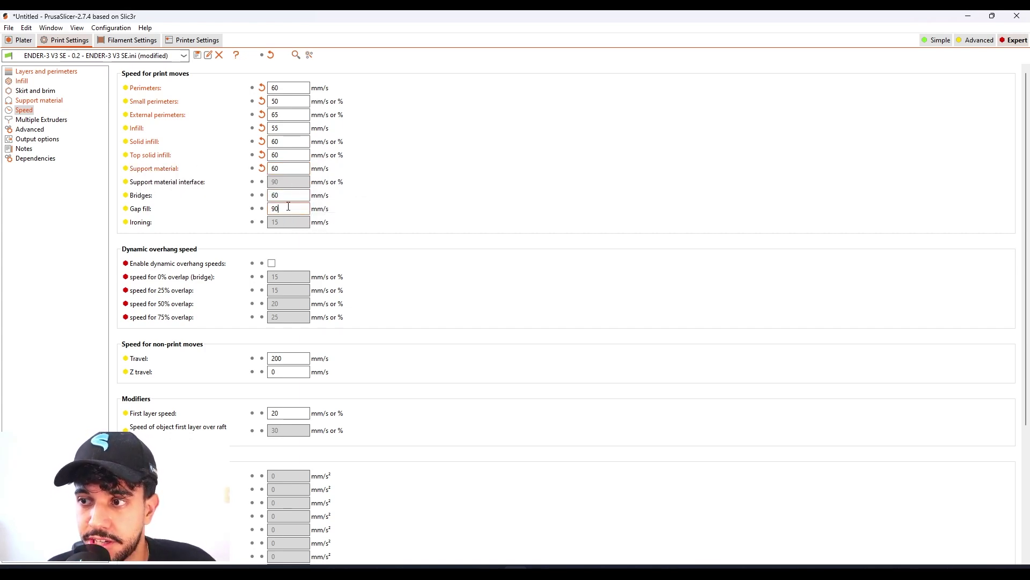
text(60)
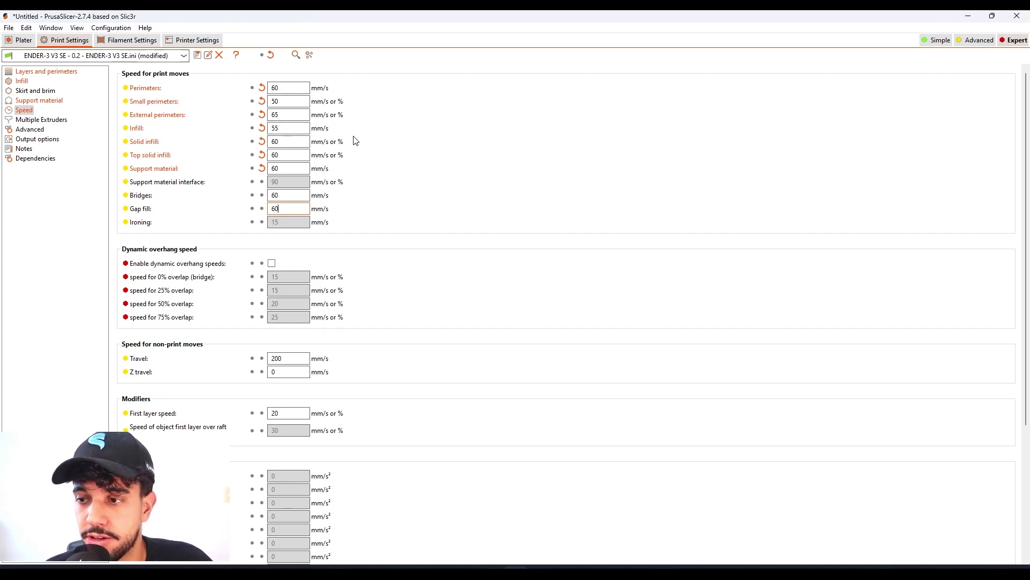
Return to the plate of earring models and slice it with the current print settings
mouse_move(170, 418)
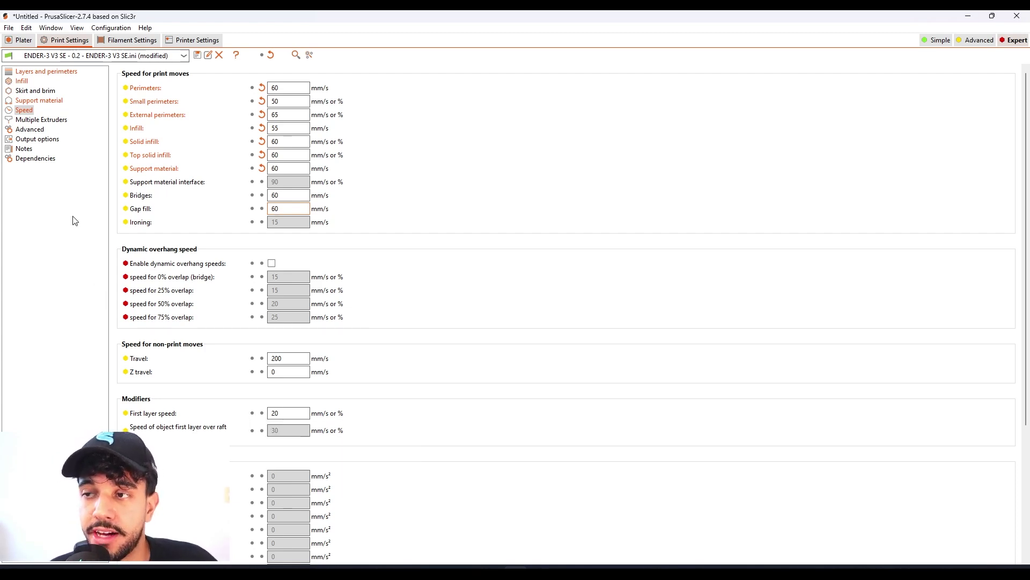
click(22, 40)
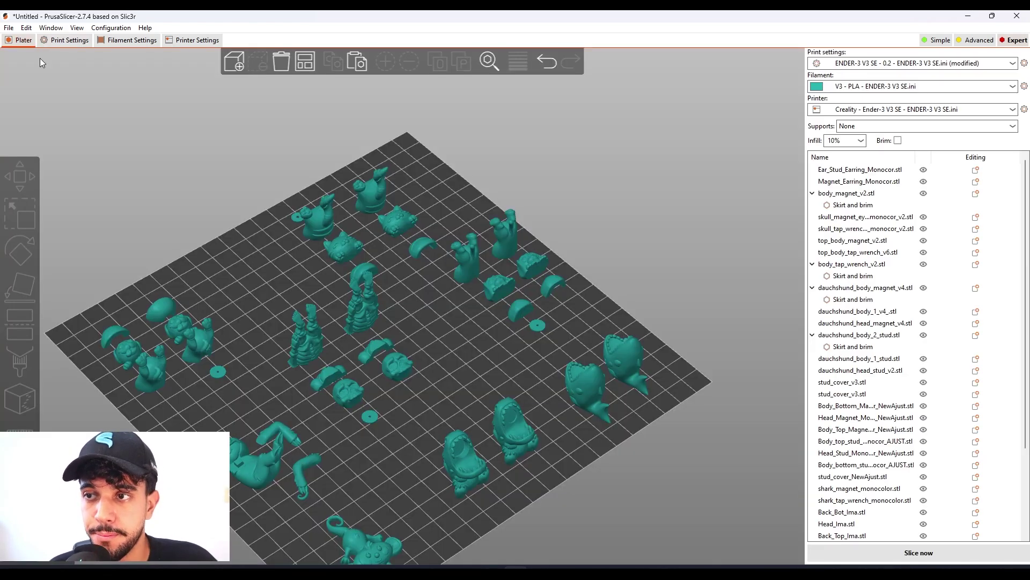
scroll(528, 378, down, 5)
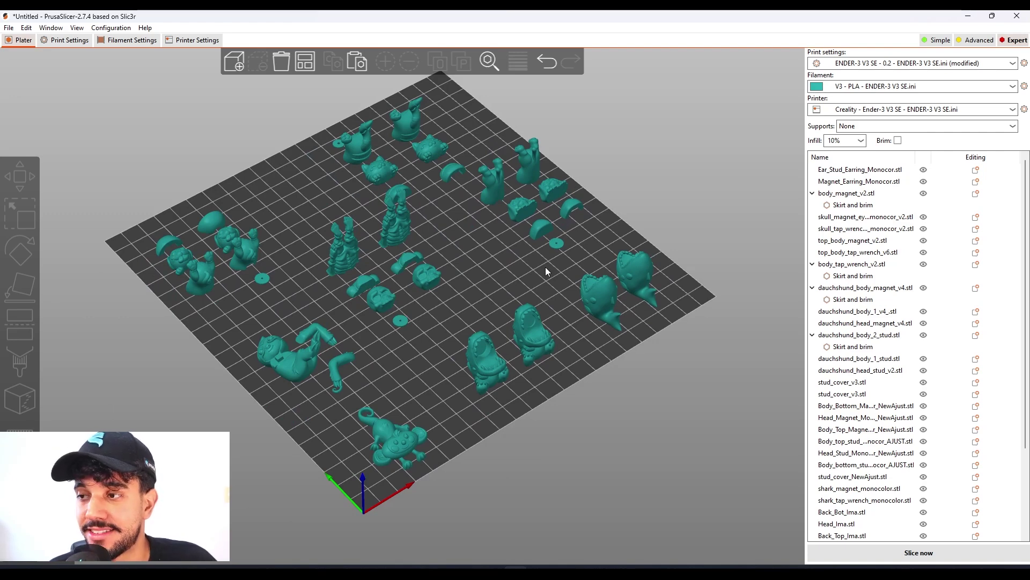
key(ctrl+r)
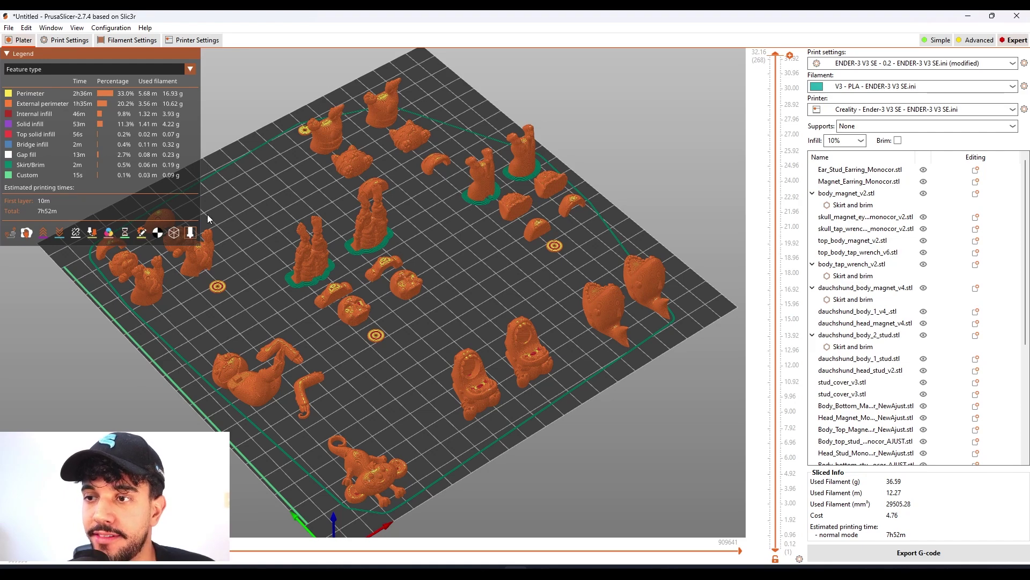
Examine the sliced earring models and their brims from several angles, and lower the previewed layer range towards the bed
scroll(360, 293, down, 3)
drag(438, 298, 428, 307)
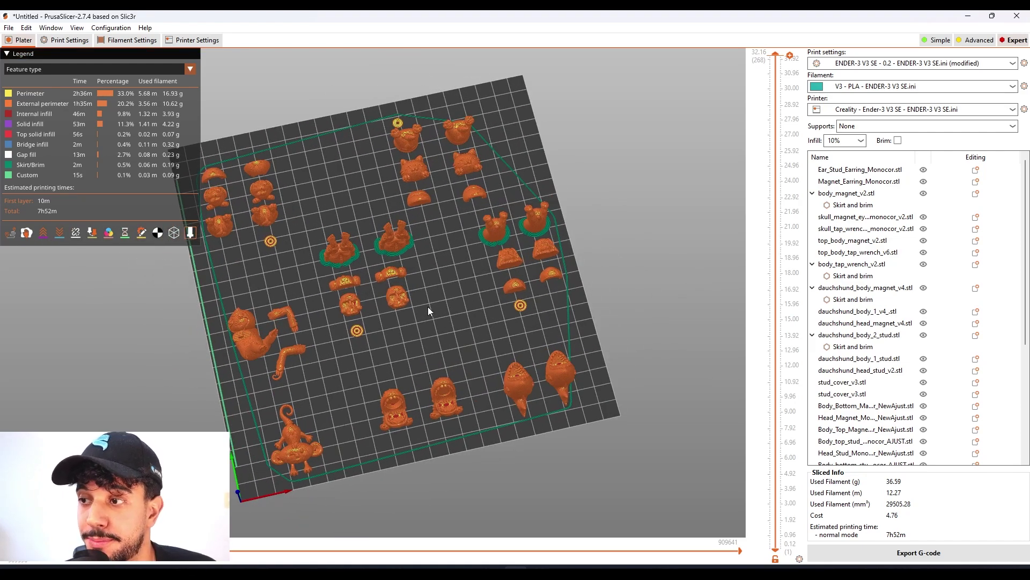
scroll(429, 303, up, 5)
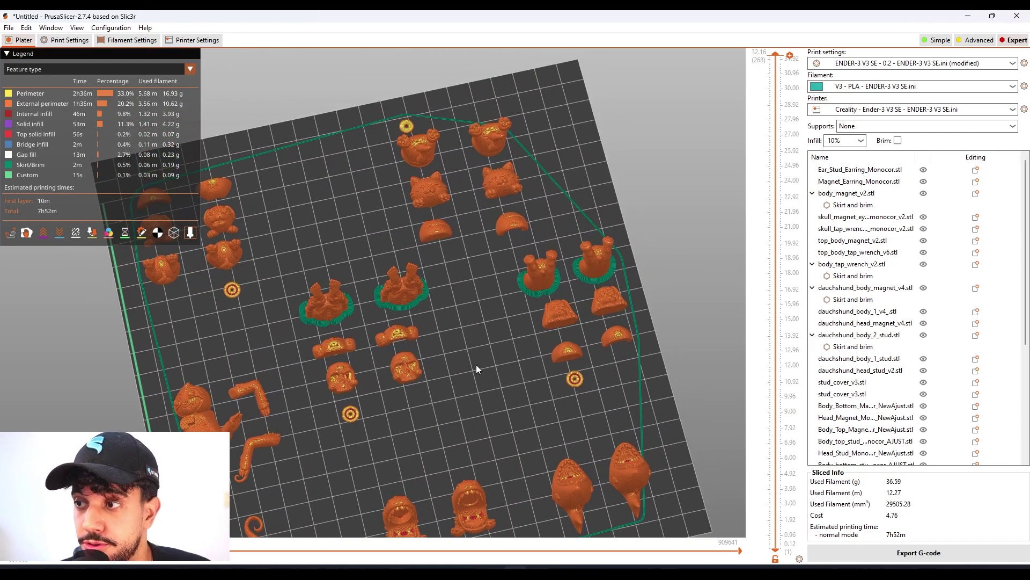
drag(465, 375, 504, 290)
scroll(504, 292, up, 2)
mouse_move(507, 332)
mouse_down()
mouse_move(414, 322)
mouse_move(515, 331)
mouse_up()
scroll(429, 306, down, 4)
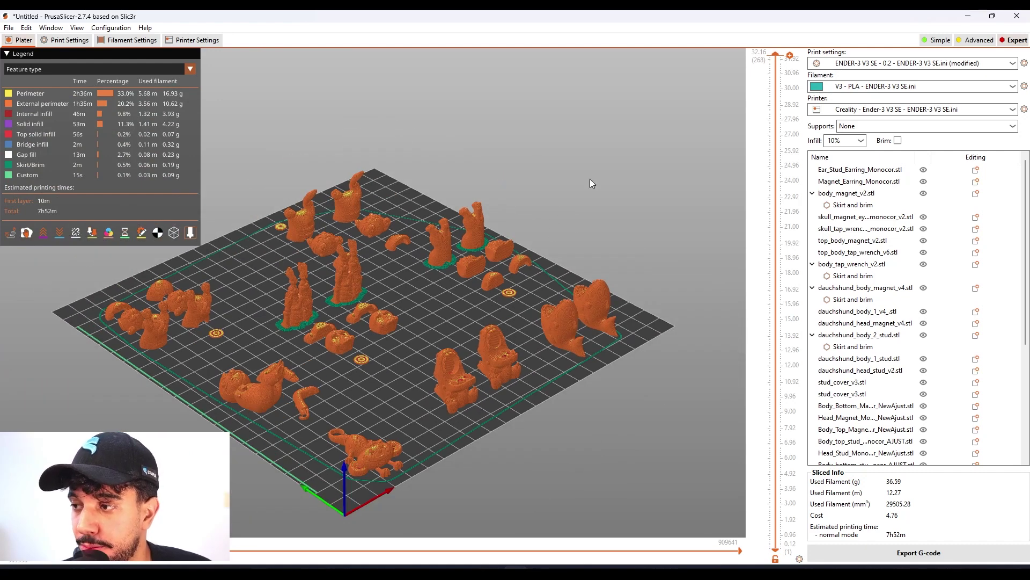
drag(775, 53, 719, 531)
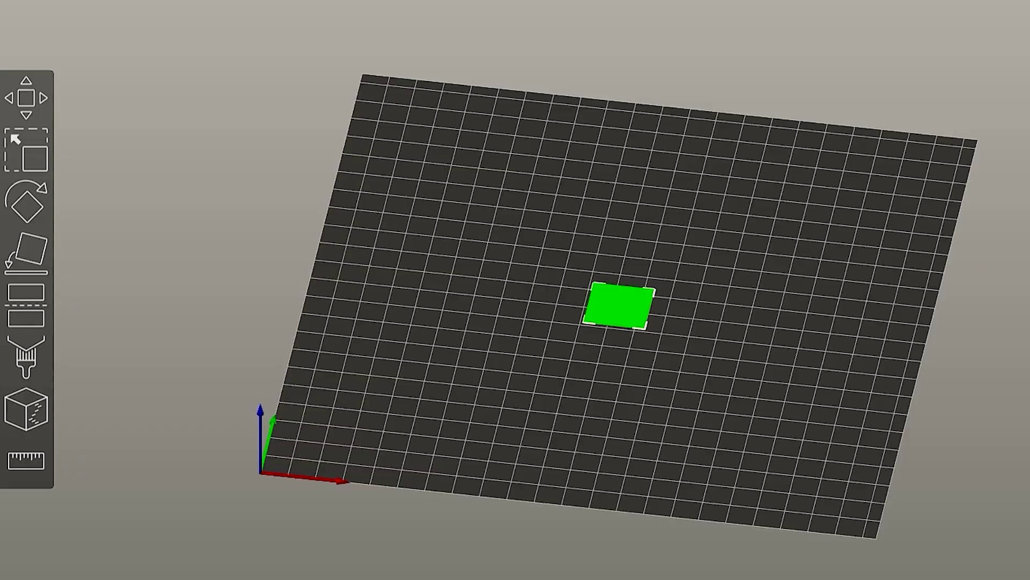
Make three copies of the flat square in the bed's centre and spread the four squares towards the bed's corners
key(plus)
key(plus)
key(plus)
drag(727, 253, 893, 179)
drag(691, 265, 414, 143)
drag(572, 325, 339, 425)
drag(651, 336, 781, 416)
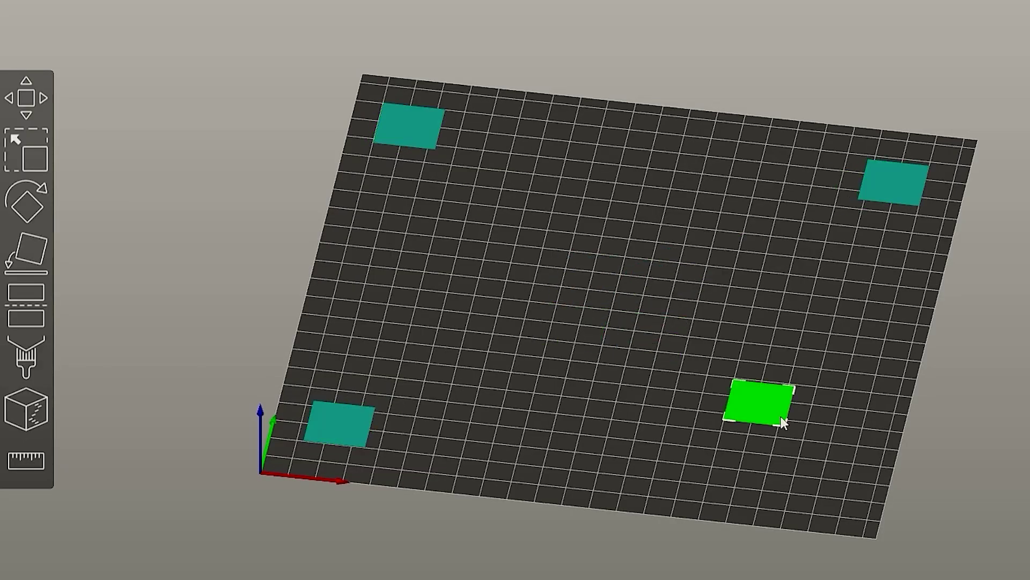